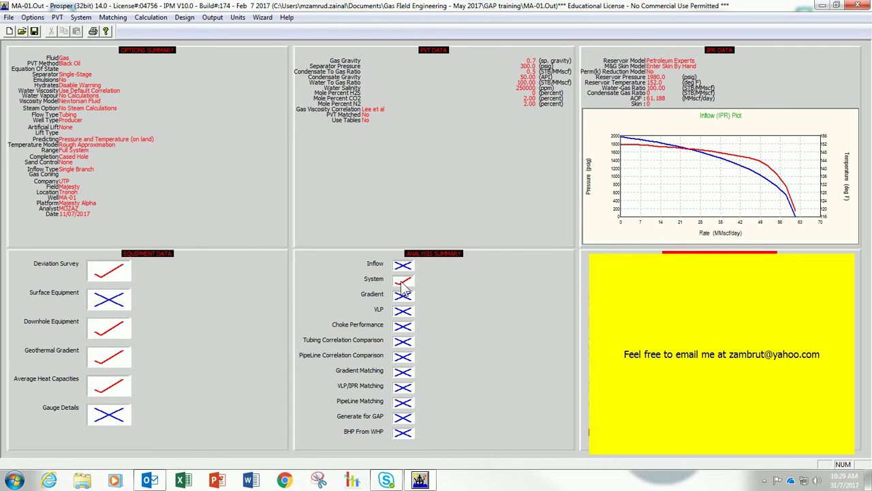
Start the system sensitivity analysis and set the top node pressure to 1000 psig, leaving the water and condensate gas ratios as they are
left_click(402, 284)
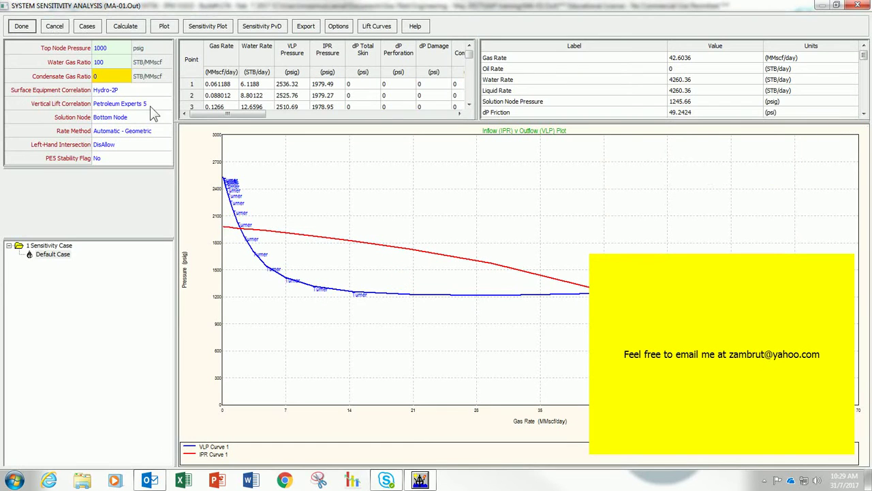
left_click(113, 49)
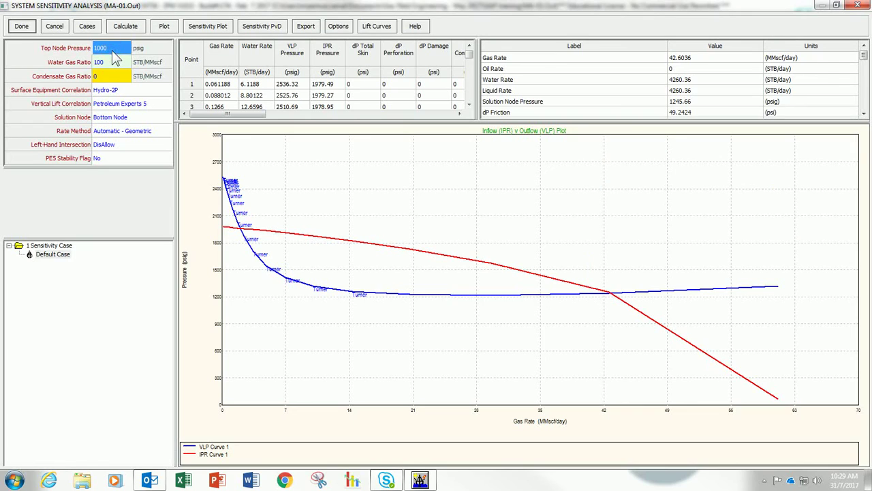
type("100")
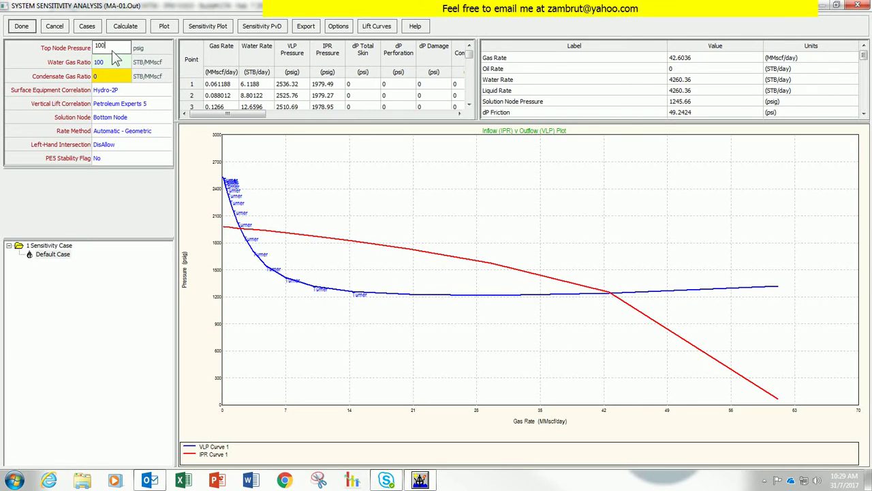
type("0")
key("Tab")
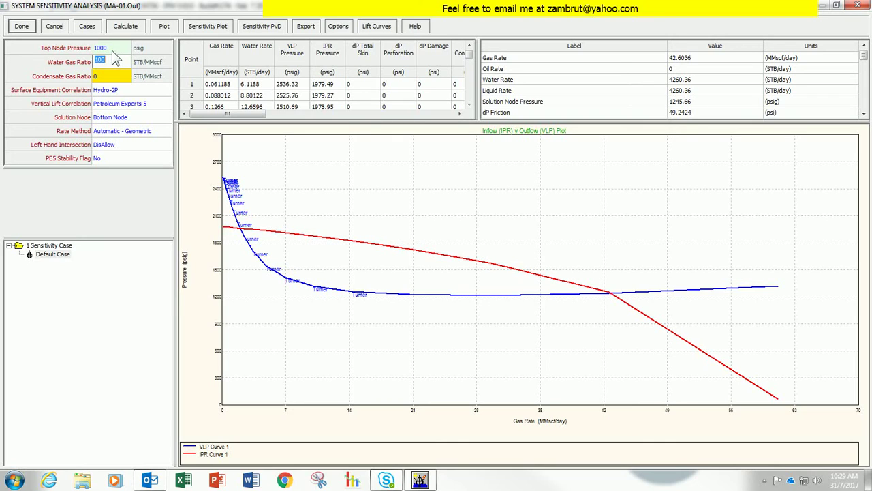
key("Tab")
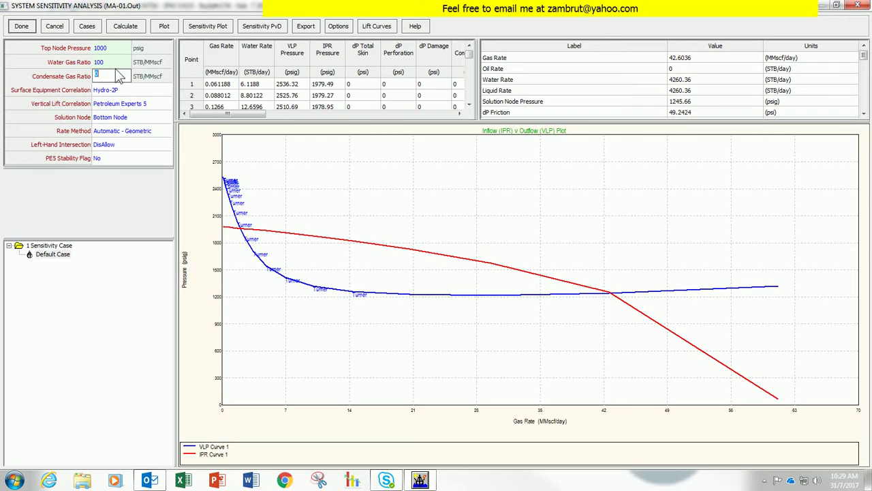
Keep Petroleum Experts 5 as the vertical lift correlation and choose Automatic - Geometric as the rate method
left_click(122, 103)
left_click(122, 104)
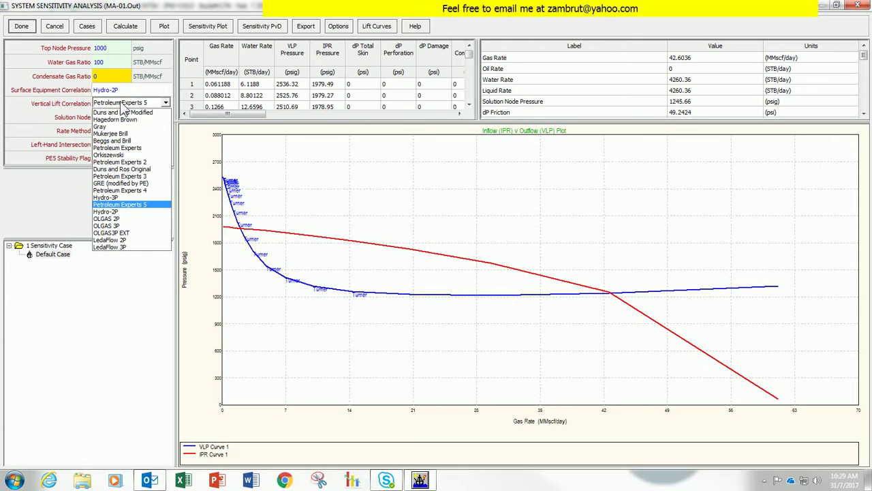
left_click(122, 104)
left_click(120, 134)
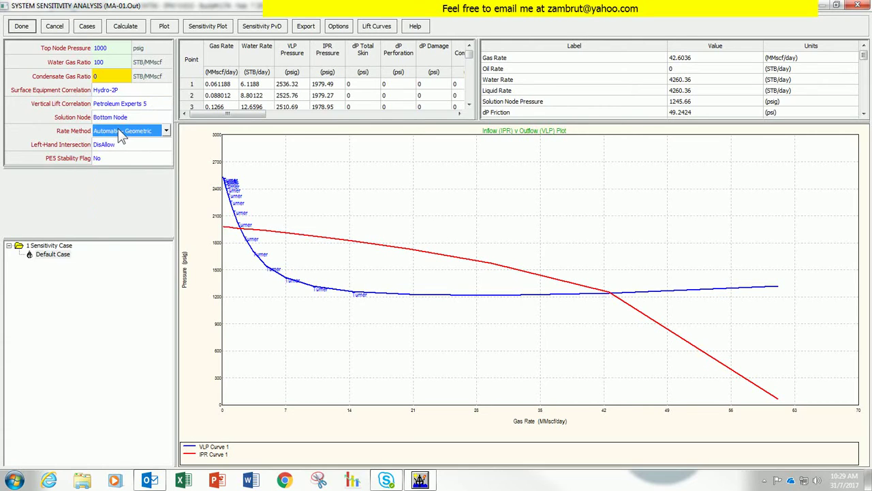
left_click(120, 134)
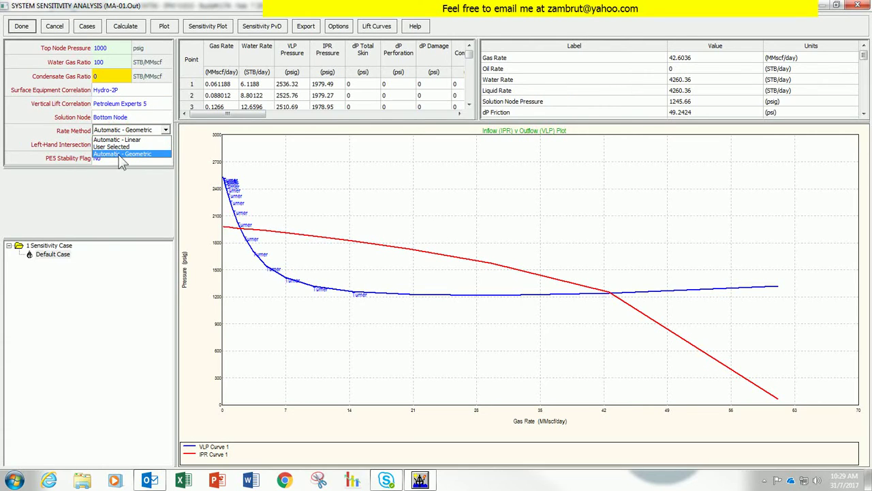
left_click(121, 156)
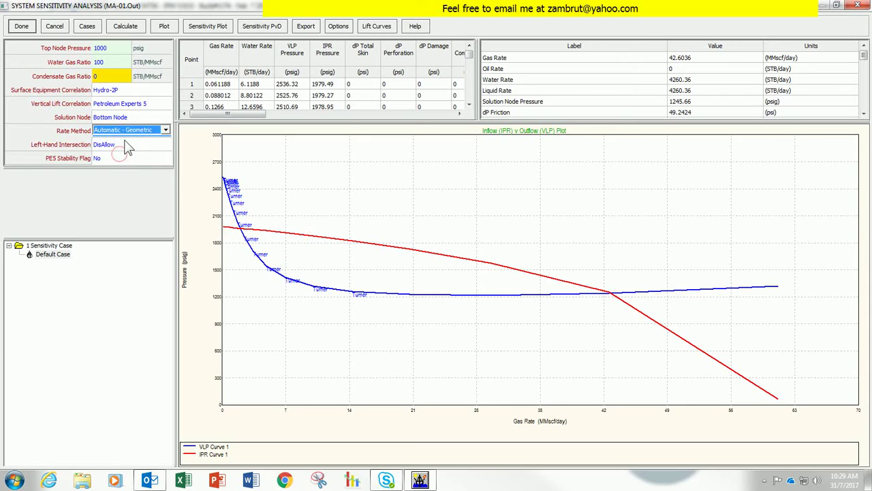
Calculate the system with the calculating data hidden, and check the gas rate and solution node pressure in the results
left_click(113, 33)
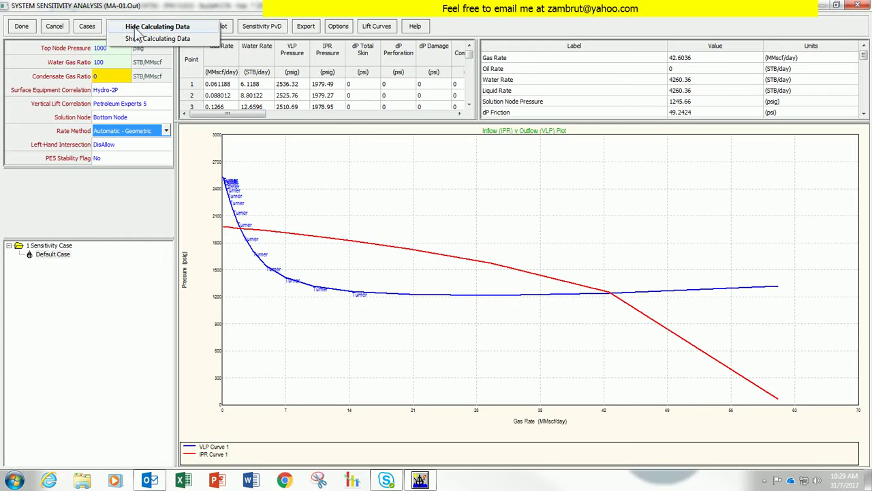
left_click(138, 32)
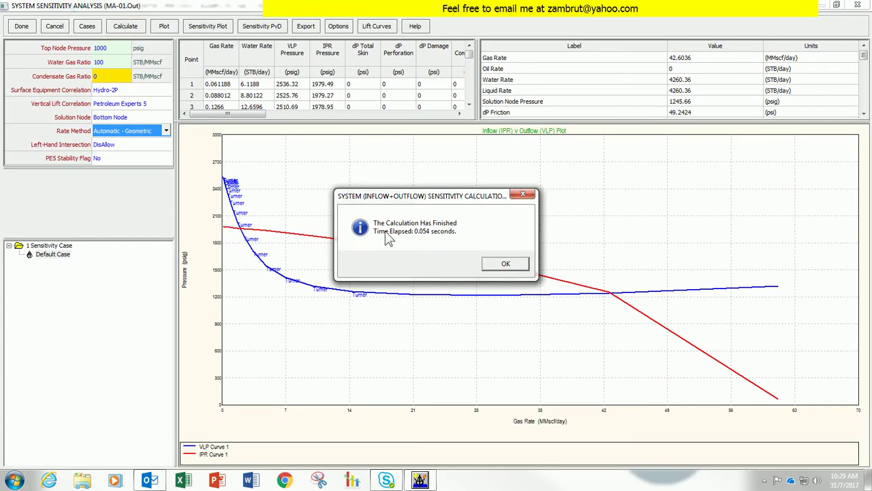
left_click(506, 265)
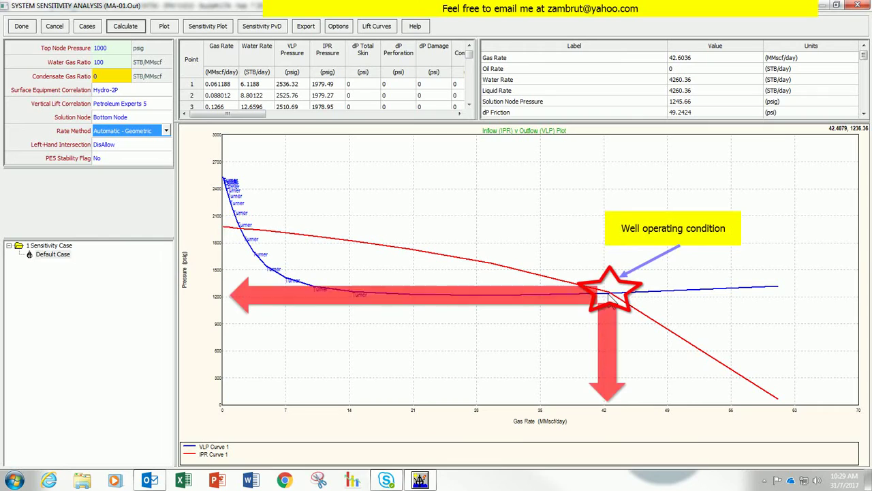
left_click(681, 60)
left_click(685, 104)
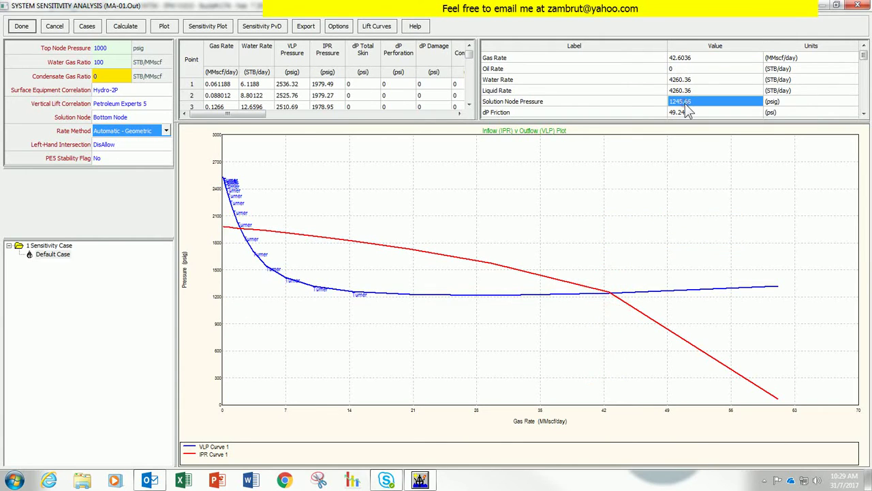
View the system plot of VLP Pressure and IPR Pressure against Gas Rate and return to the analysis
left_click(161, 33)
mouse_move(205, 28)
left_click(271, 35)
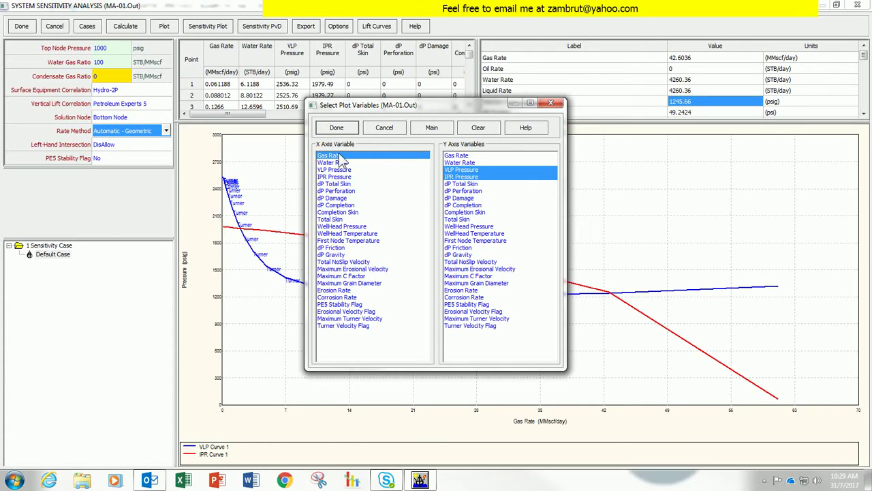
left_click(337, 127)
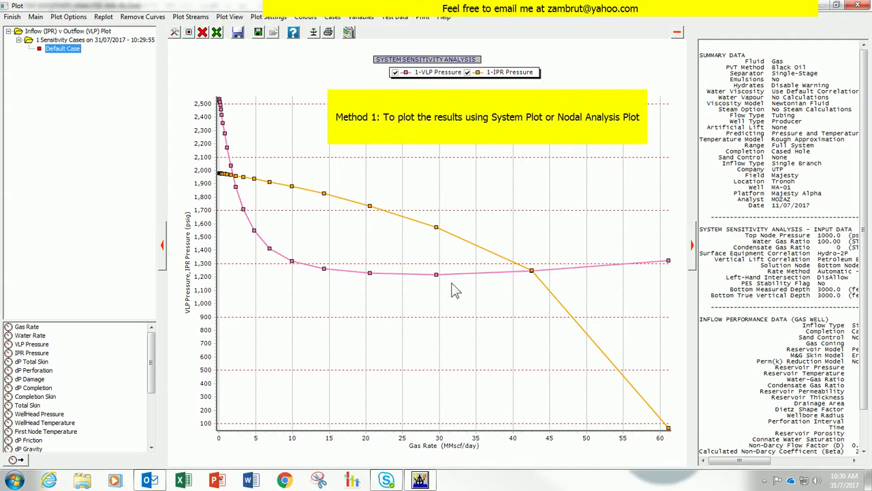
left_click(13, 17)
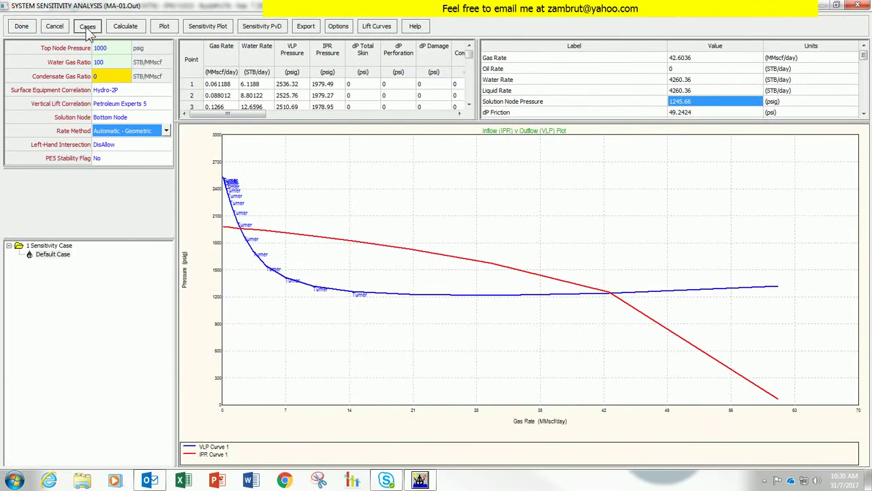
Choose Tubing/Pipe Diameter as the first variable of the sensitivity cases
left_click(88, 27)
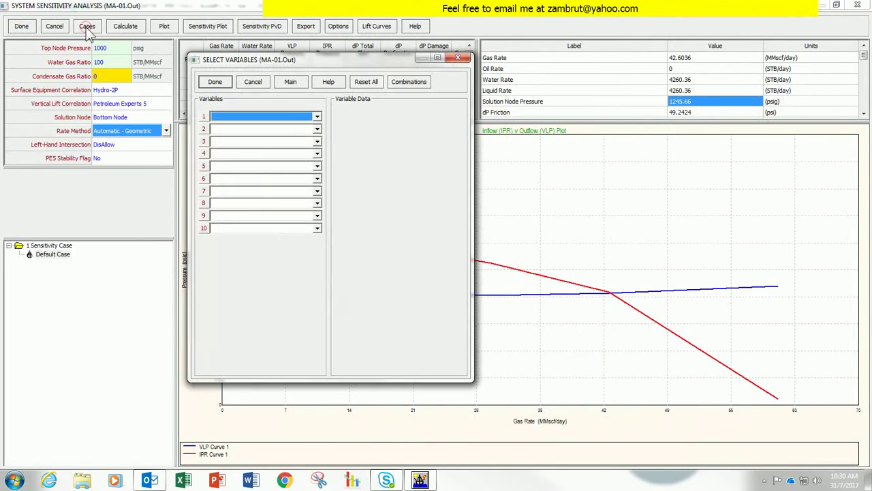
left_click(263, 122)
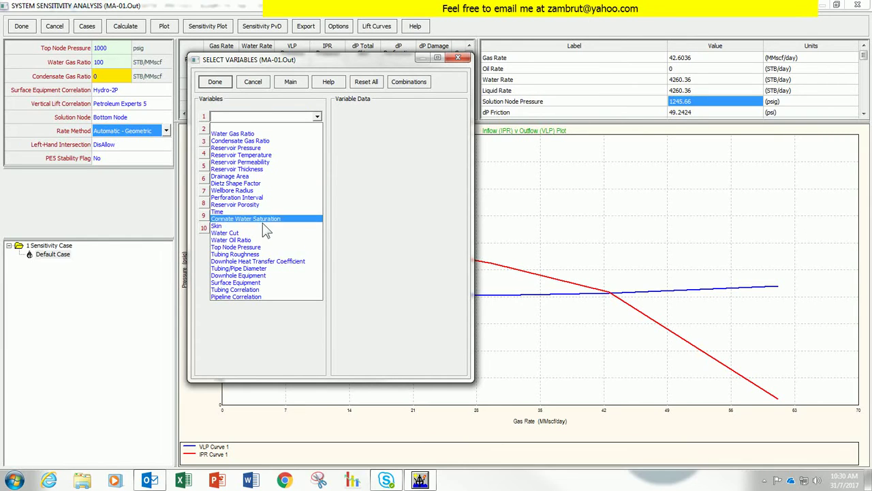
left_click(267, 268)
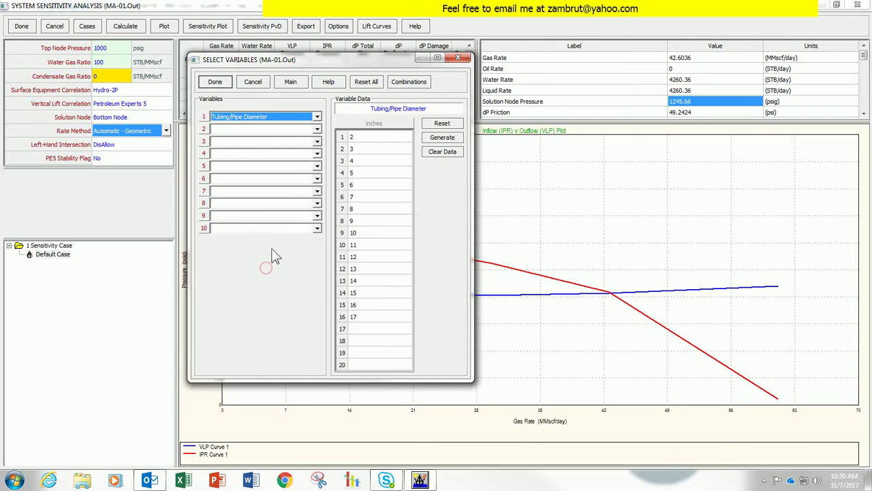
Review the list of tubing diameter values from 2 to 17 inches
left_click(382, 138)
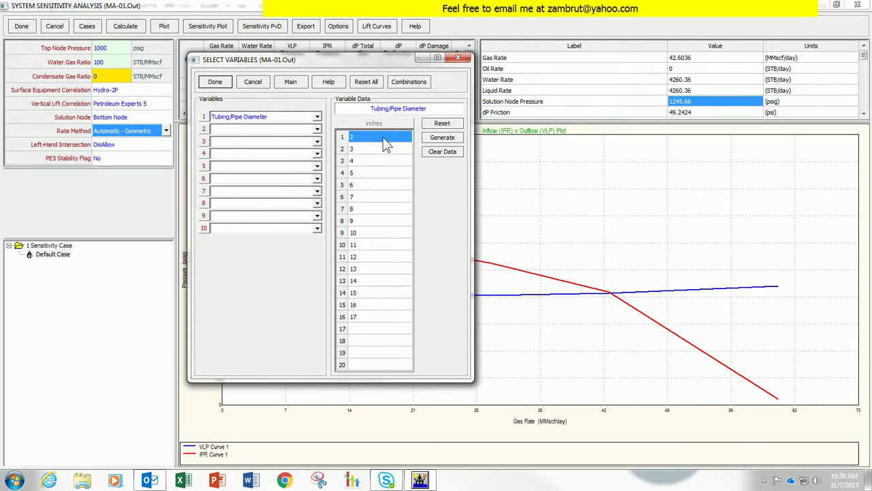
key("Down")
key("Down")
key("Down")
key("Down")
key("Down")
key("Down")
key("Down")
key("Down")
key("Down")
key("Down")
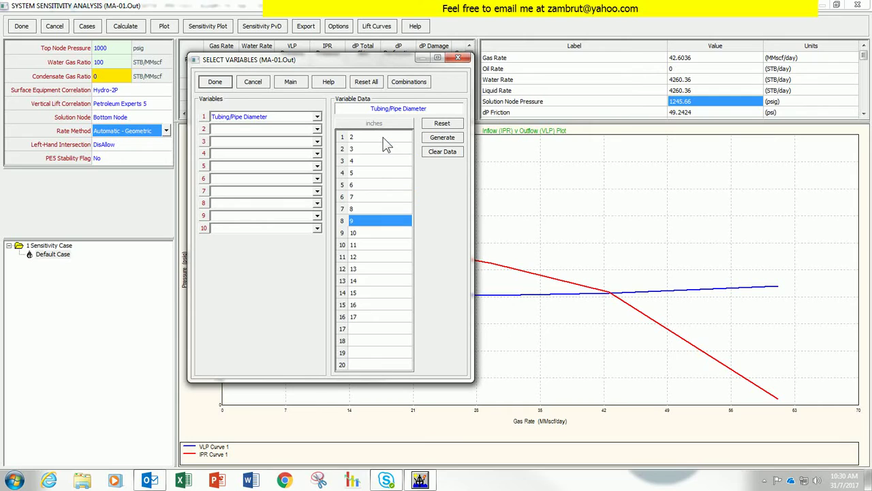
key("Down")
key("Down")
key("Down")
key("Down")
key("Down")
key("Up")
key("Up")
key("Up")
key("Up")
key("Up")
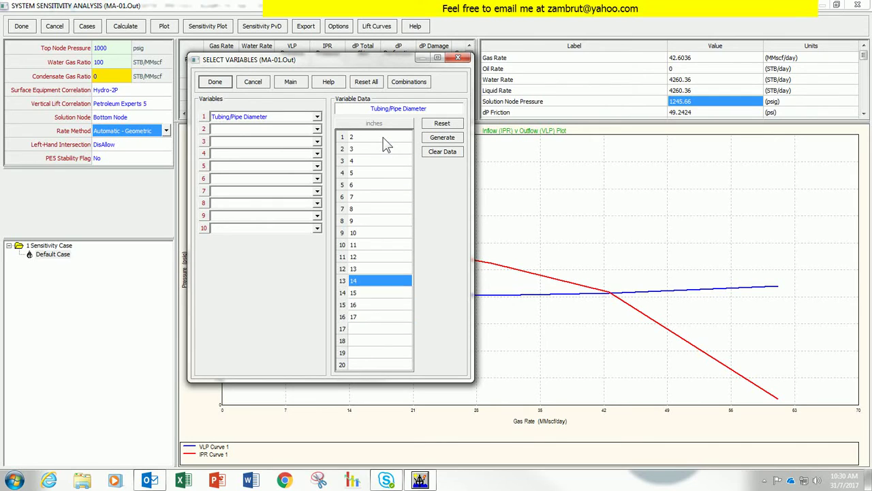
key("Up")
key("Up")
key("Up")
key("Up")
key("Up")
key("Up")
key("Up")
key("Up")
key("Up")
key("Up")
key("Down")
key("Down")
key("Down")
key("Down")
key("Down")
key("Down")
key("Down")
key("Down")
key("Down")
key("Down")
key("Down")
key("Down")
key("Down")
key("Down")
key("Down")
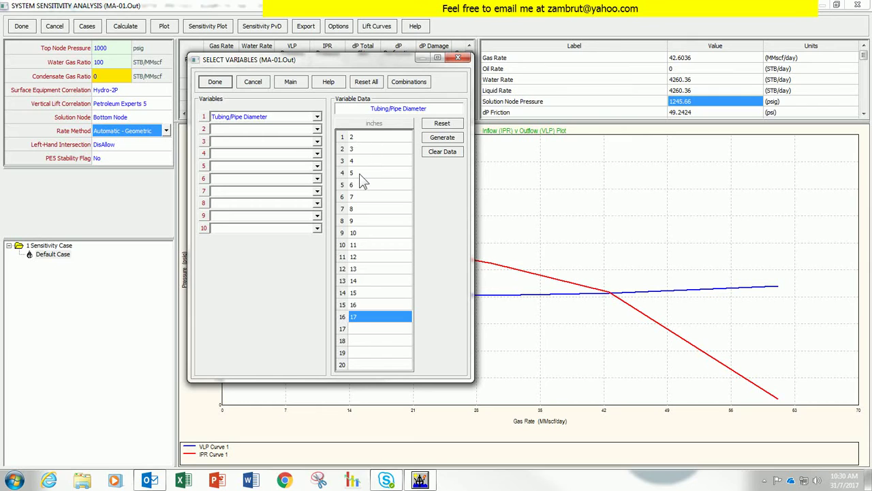
Apply the diameter cases from the Xmas Tree node to the Tubing 3000 feet node, and calculate them with the data hidden
left_click(216, 82)
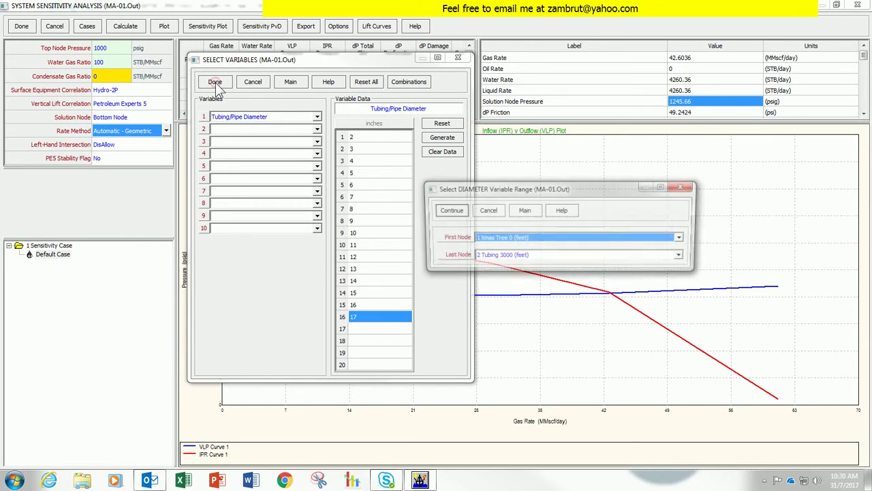
left_click(506, 257)
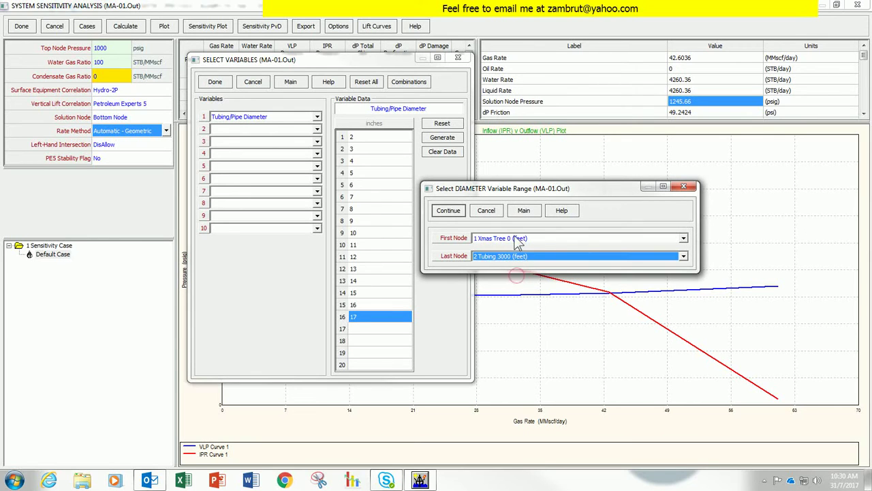
left_click(449, 210)
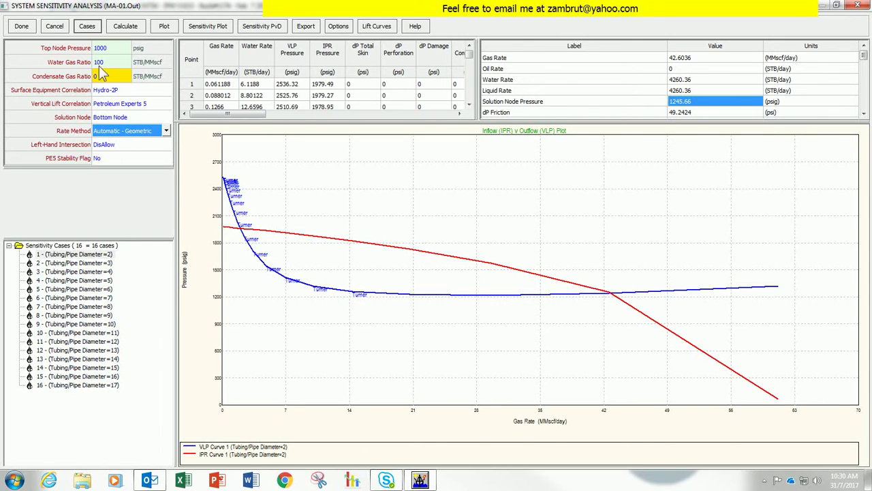
left_click(126, 29)
left_click(146, 31)
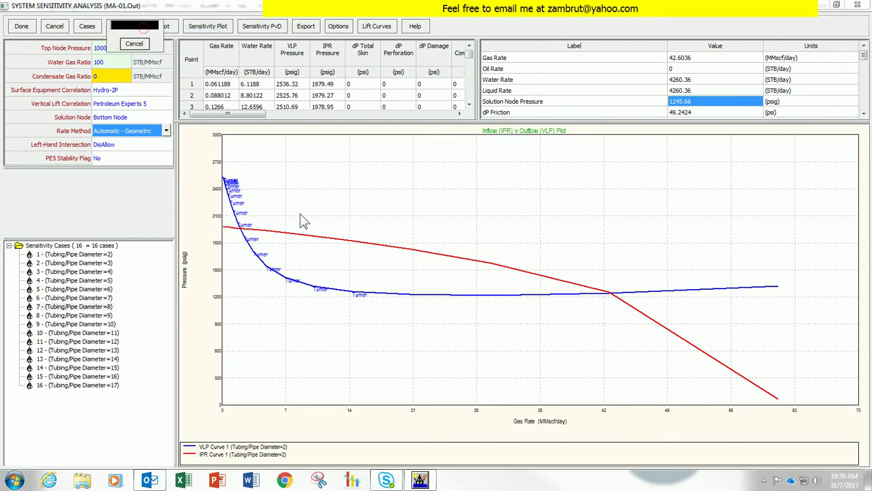
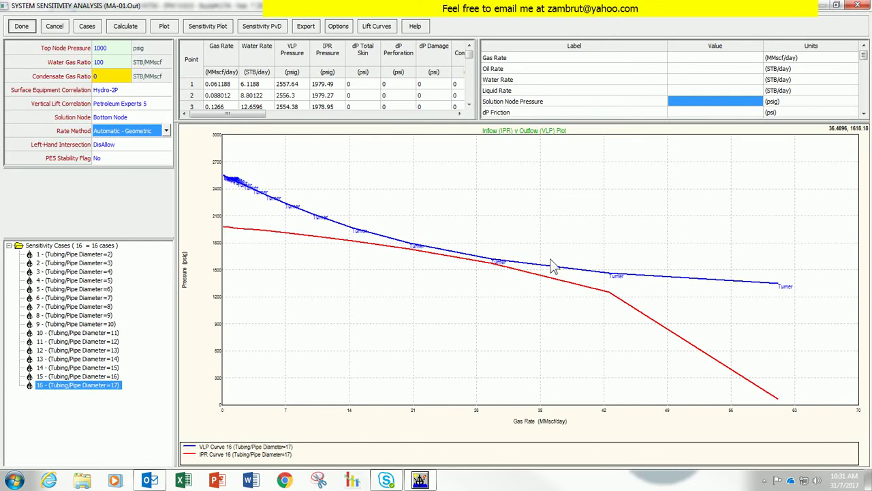
Compare the inflow and outflow curves of the sensitivity cases for tubing diameters 16 down to 10
left_click(89, 377)
left_click(87, 369)
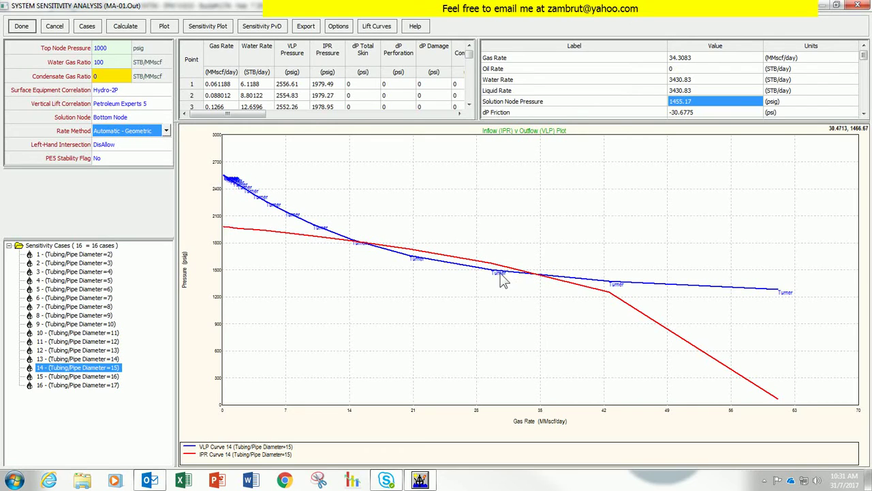
left_click(111, 358)
left_click(111, 351)
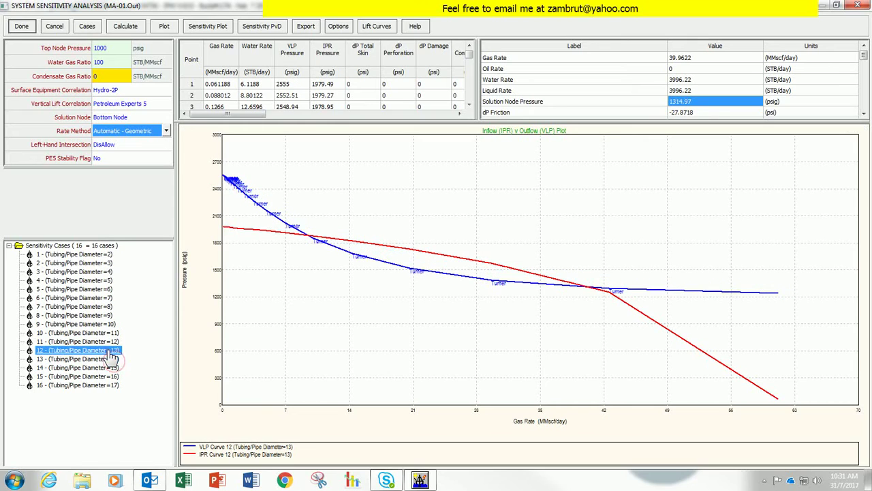
left_click(109, 342)
left_click(109, 333)
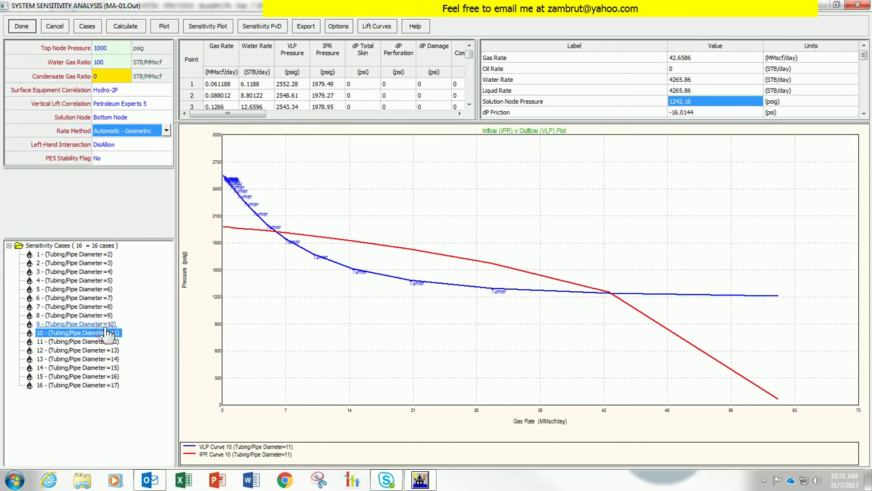
left_click(106, 324)
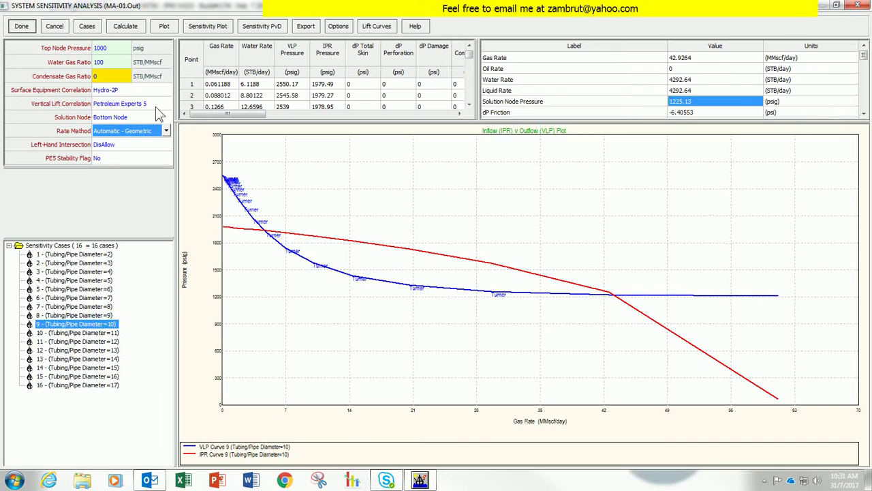
Examine the inflow and outflow curves of the sensitivity cases for tubing diameters 7 down to 4
left_click(166, 29)
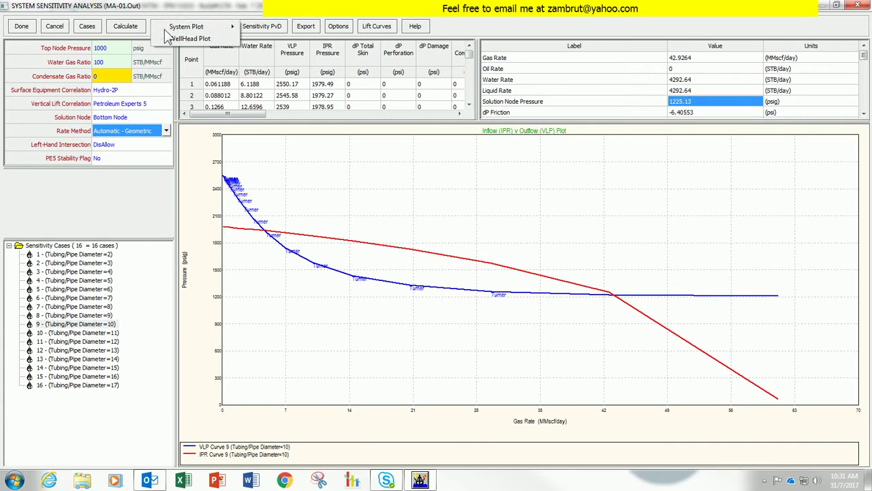
left_click(73, 298)
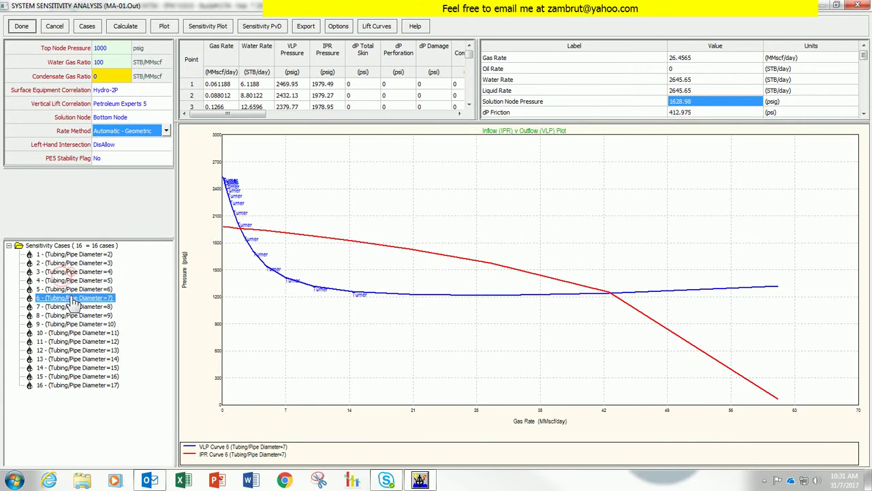
left_click(73, 289)
left_click(73, 280)
left_click(73, 272)
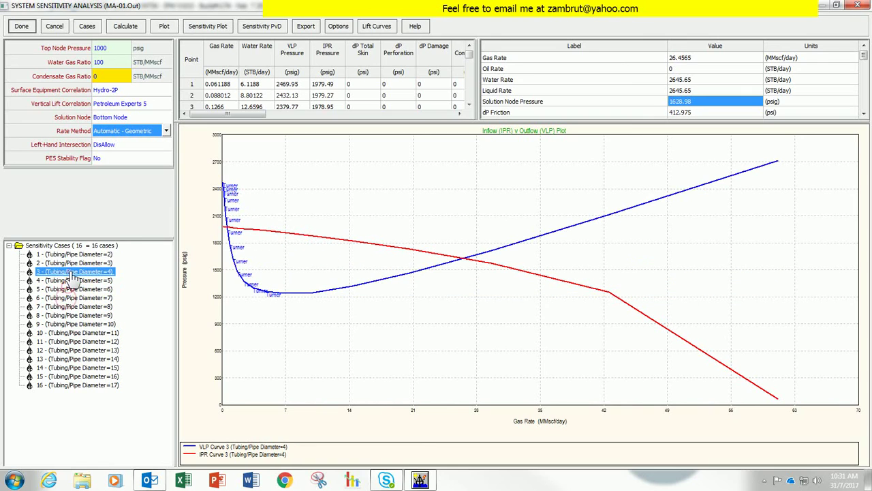
Compare the inflow and outflow curves of small, medium and large tubing diameter cases between 2 and 17 inches
left_click(73, 280)
left_click(73, 289)
left_click(73, 298)
left_click(73, 306)
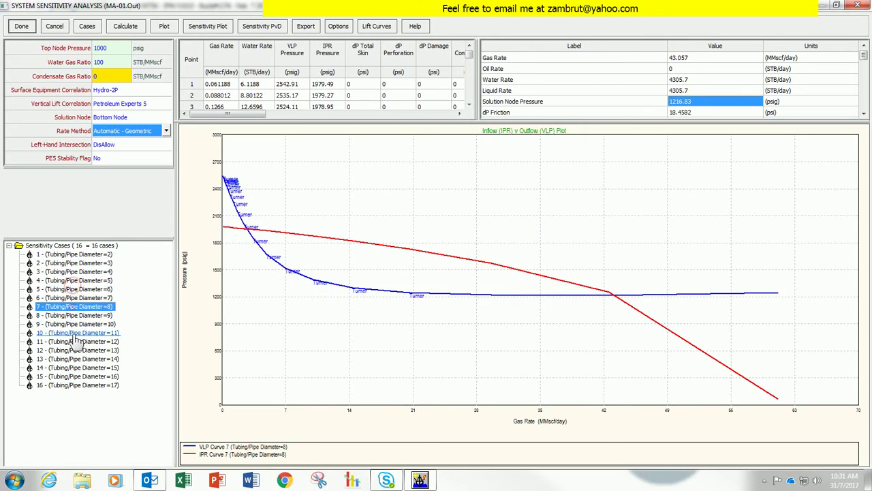
left_click(76, 335)
left_click(70, 385)
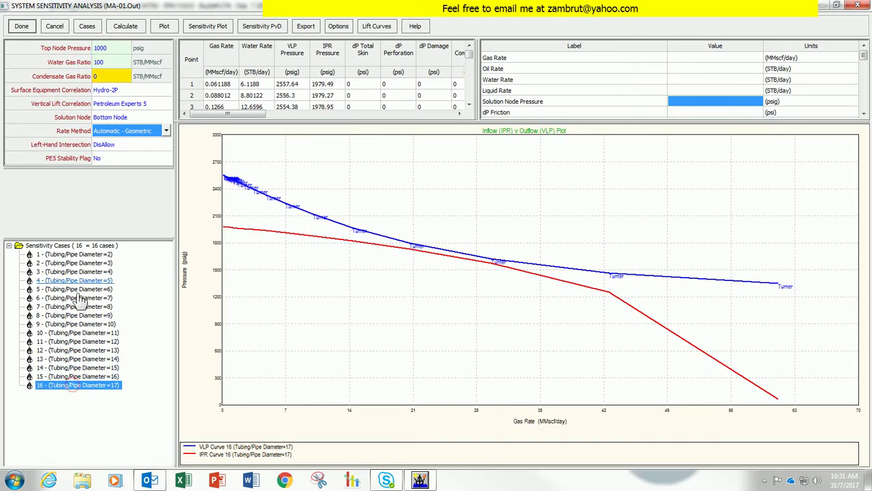
left_click(76, 255)
left_click(74, 271)
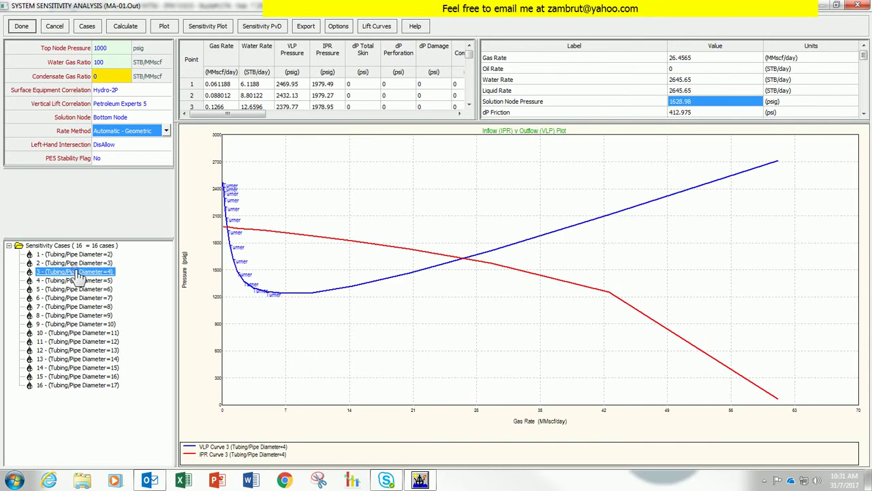
left_click(75, 298)
left_click(77, 306)
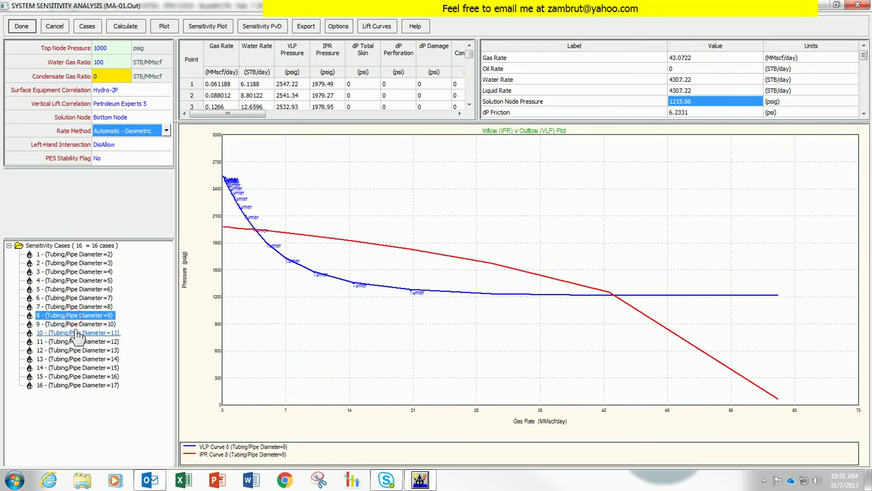
left_click(76, 332)
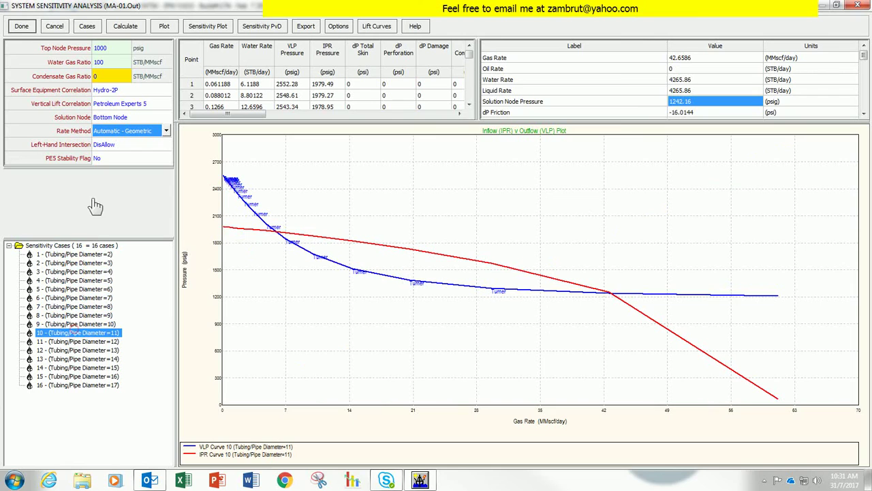
Plot VLP and IPR pressure against gas rate for all tubing diameter cases, examine the curve intersections closely, and close the plot
left_click(161, 32)
left_click(280, 30)
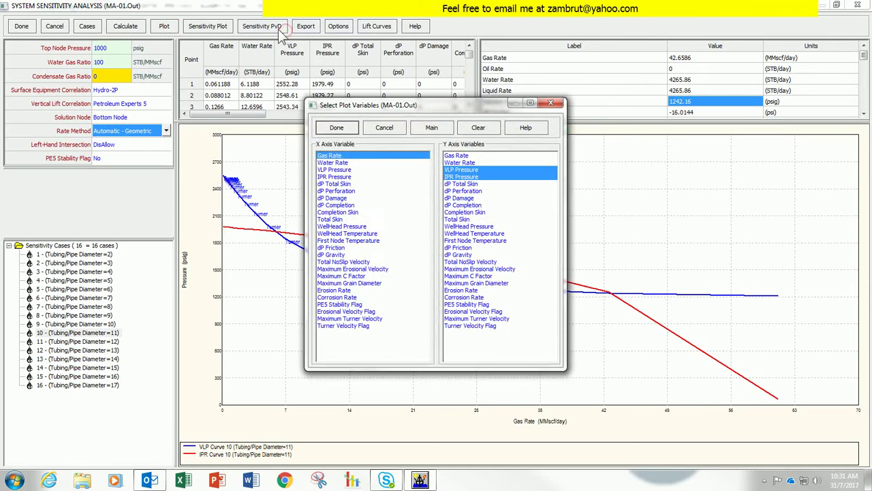
left_click(327, 131)
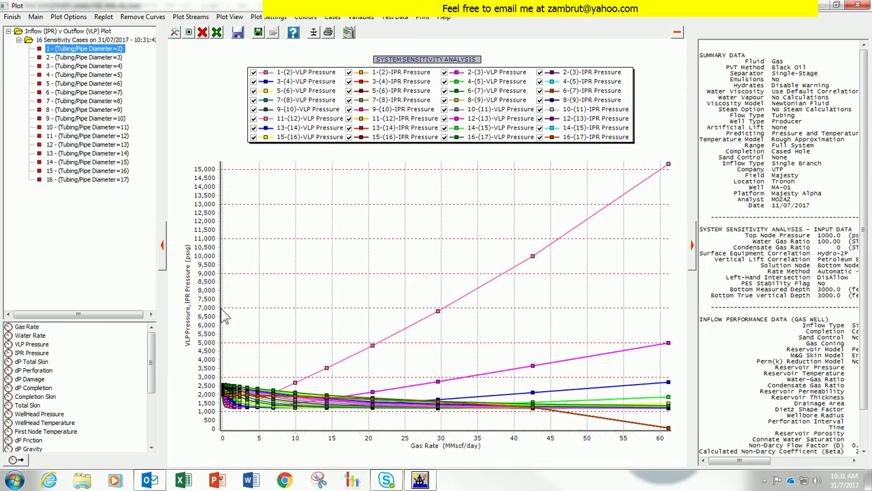
left_click_drag(221, 291, 536, 440)
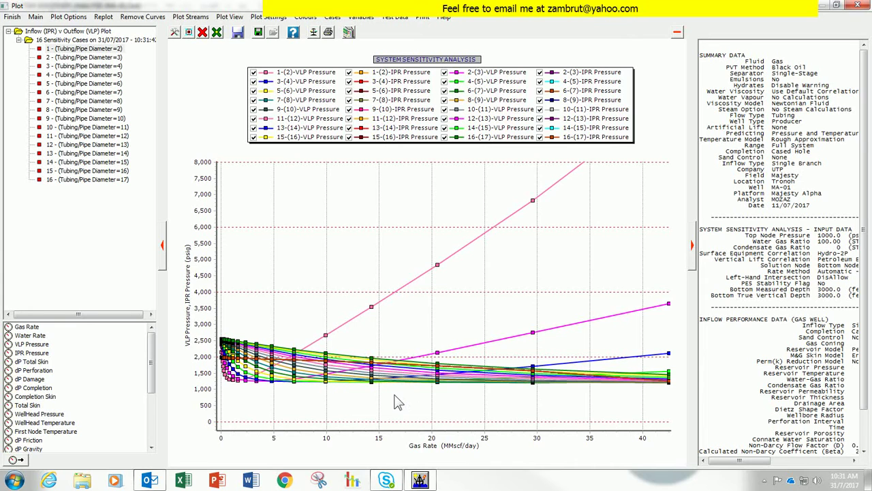
left_click(14, 18)
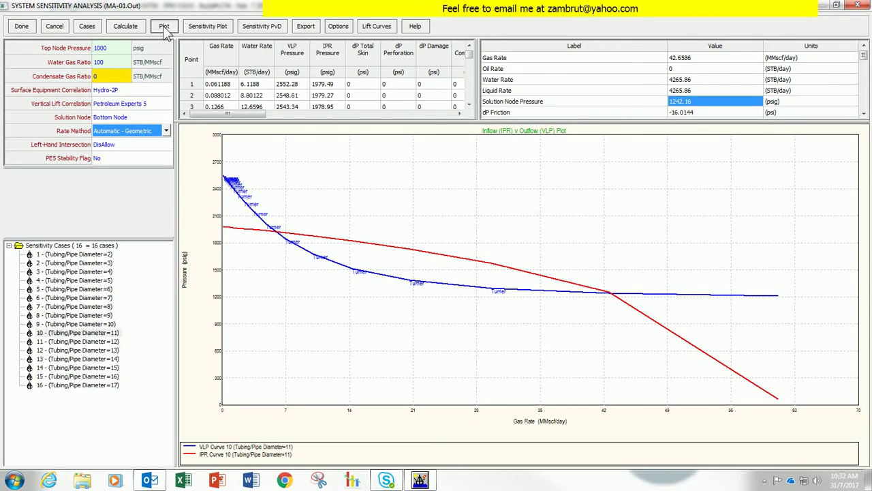
Examine the sensitivity plot with Gas Rate as the Y axis variable against tubing diameter, and close it
left_click(206, 27)
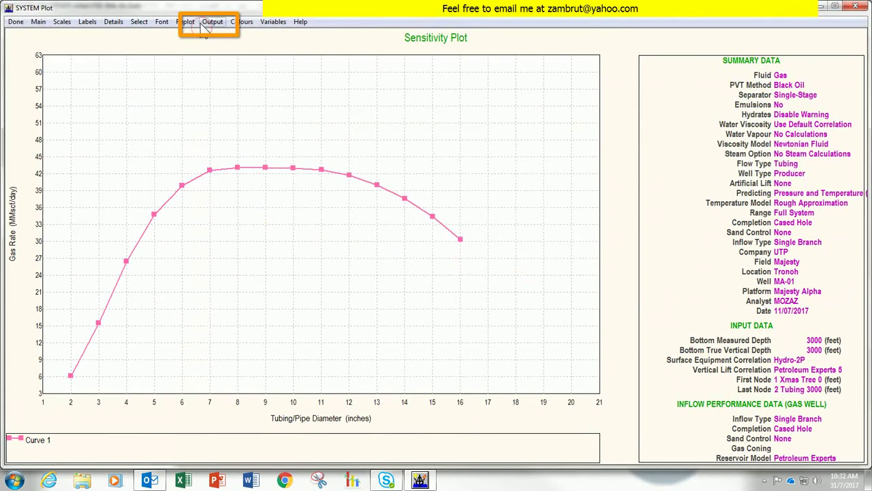
left_click(276, 24)
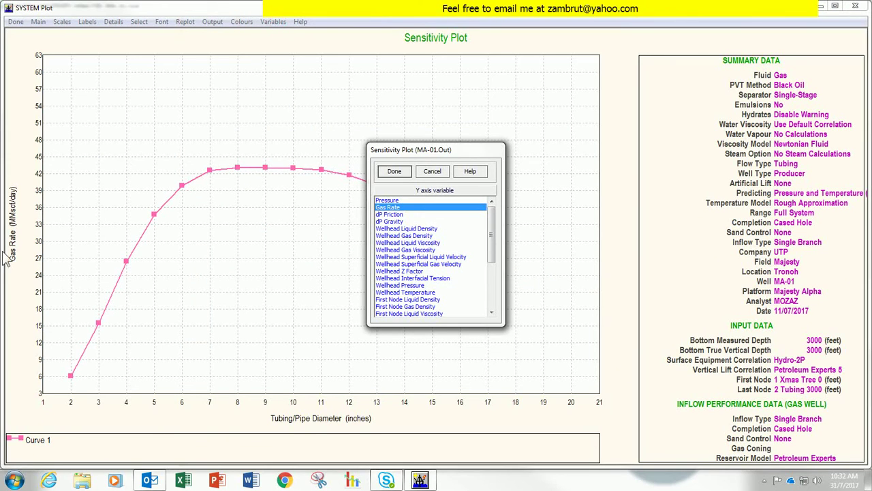
left_click(394, 171)
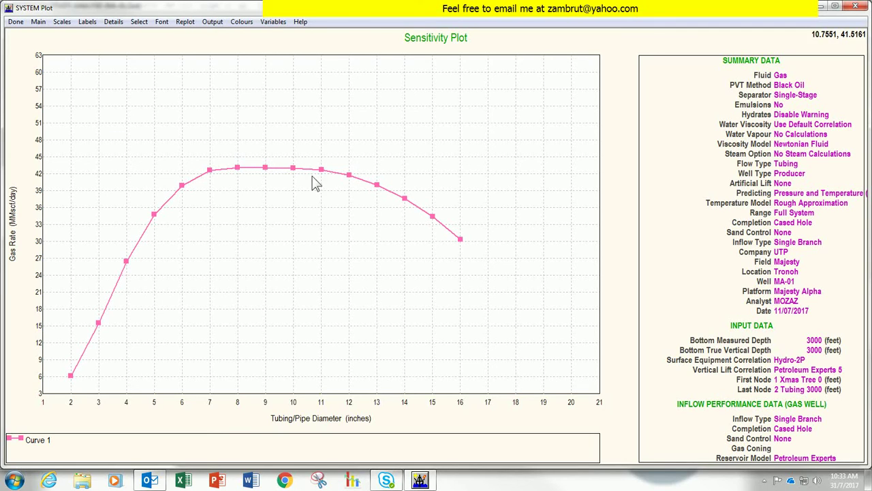
left_click(16, 21)
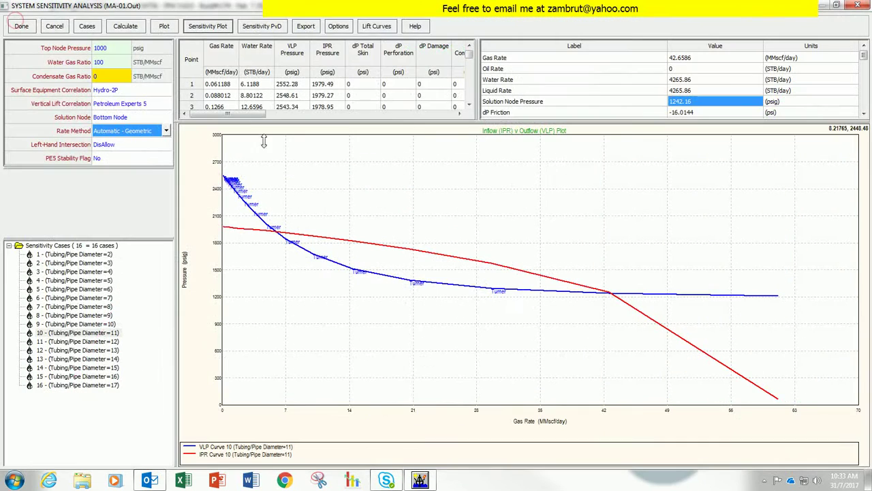
Add Top Node Pressure with values 700 and 1000 psig as the second sensitivity variable, and check the Tubing/Pipe Diameter values
left_click(88, 30)
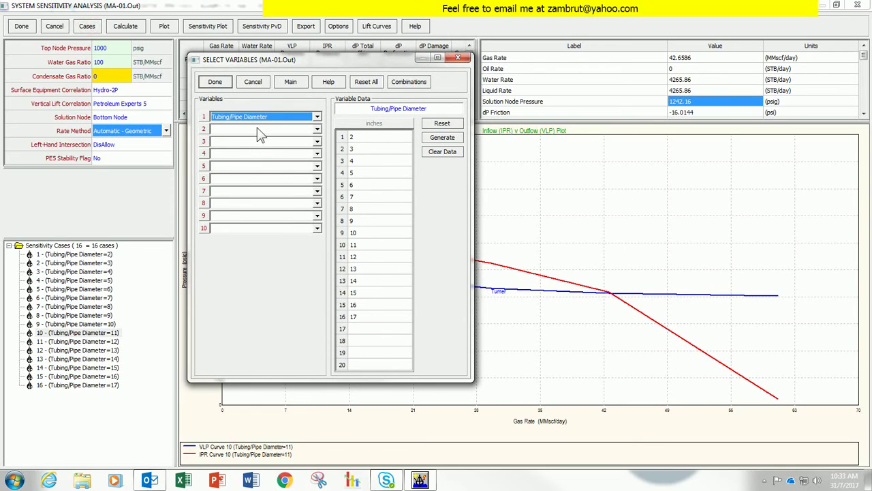
left_click(258, 129)
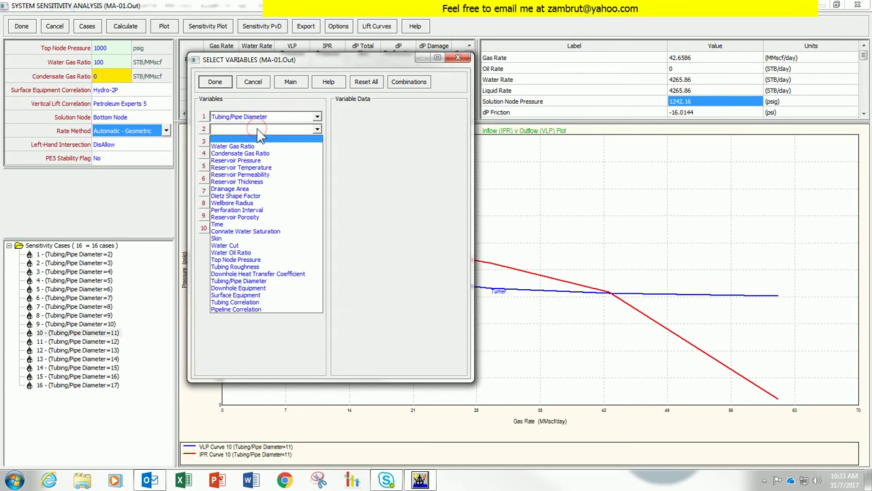
left_click(271, 260)
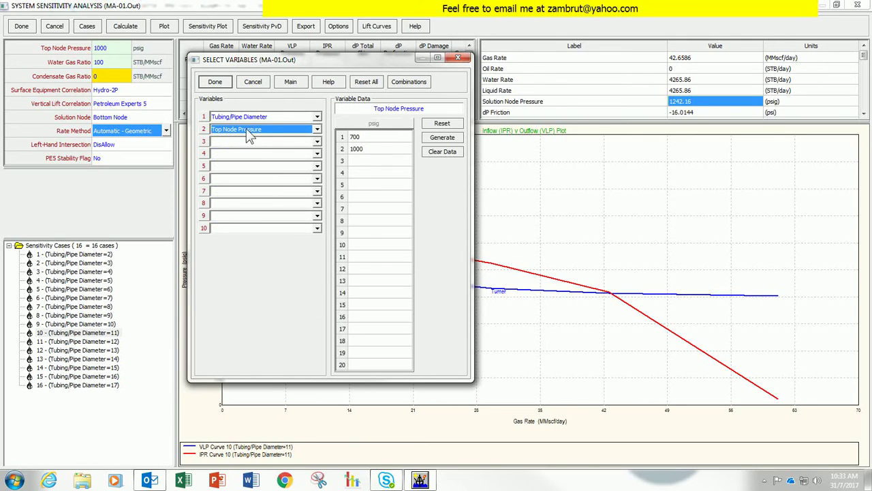
left_click(376, 138)
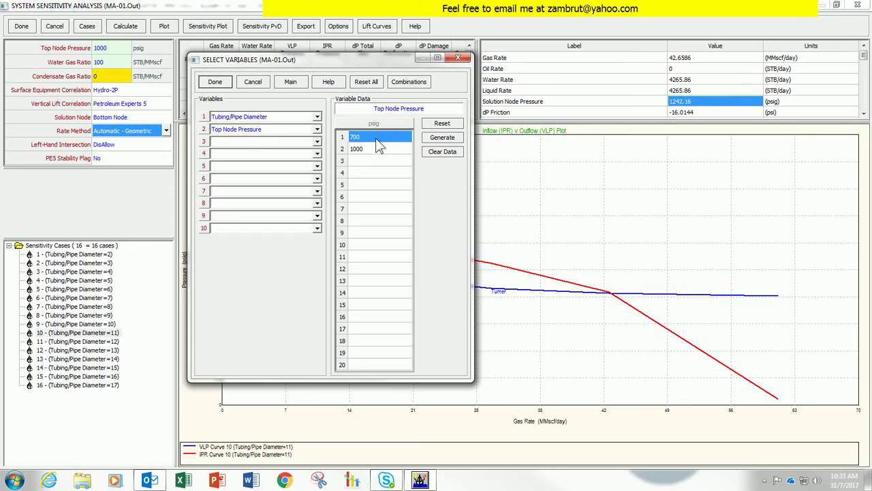
key("Down")
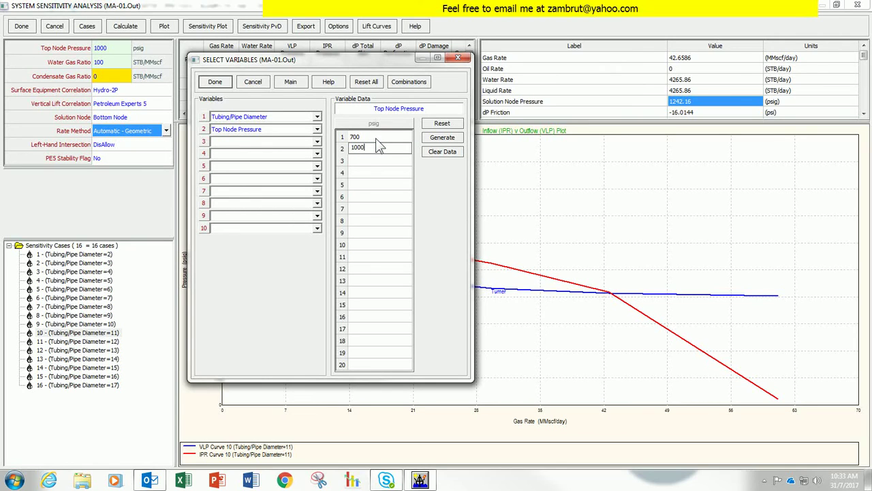
left_click(370, 137)
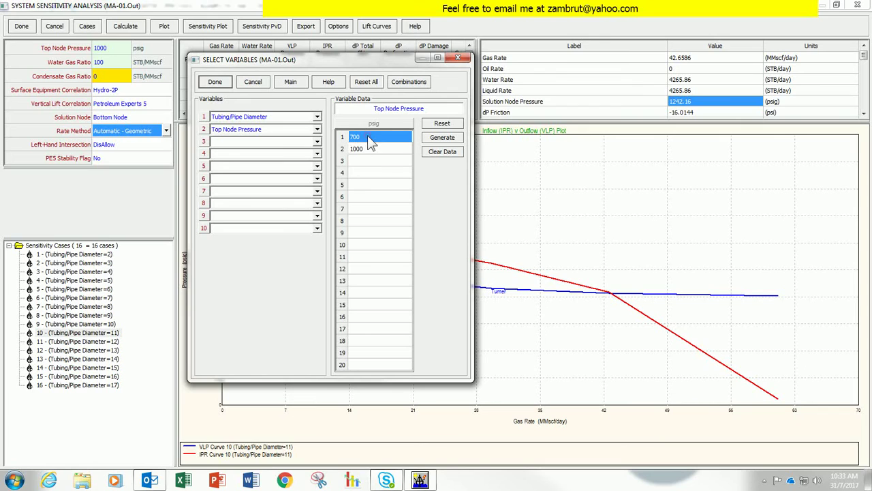
left_click(276, 115)
left_click(275, 116)
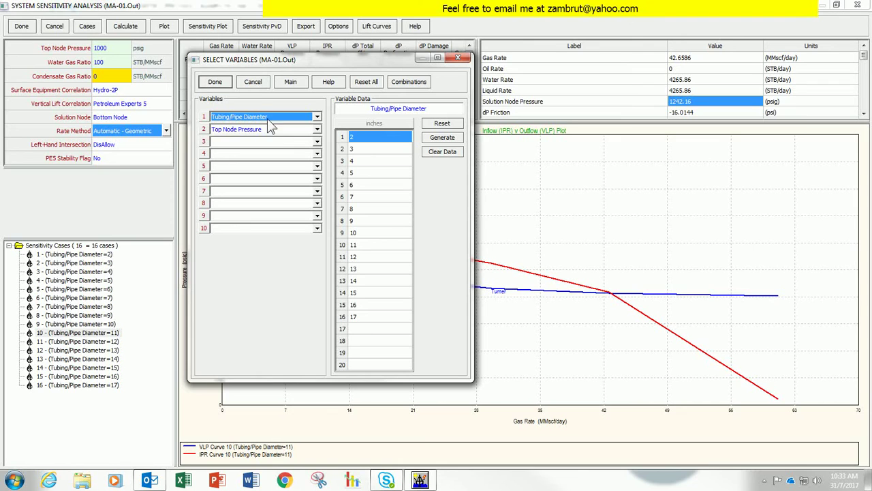
Accept the sensitivity variables and apply the diameter range from the Xmas Tree 0 feet node to the Tubing 3000 feet node
left_click(216, 83)
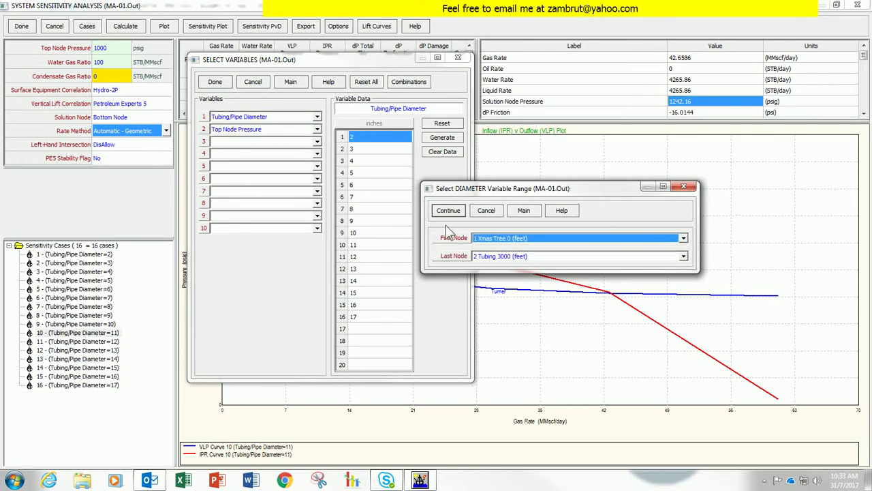
left_click(498, 256)
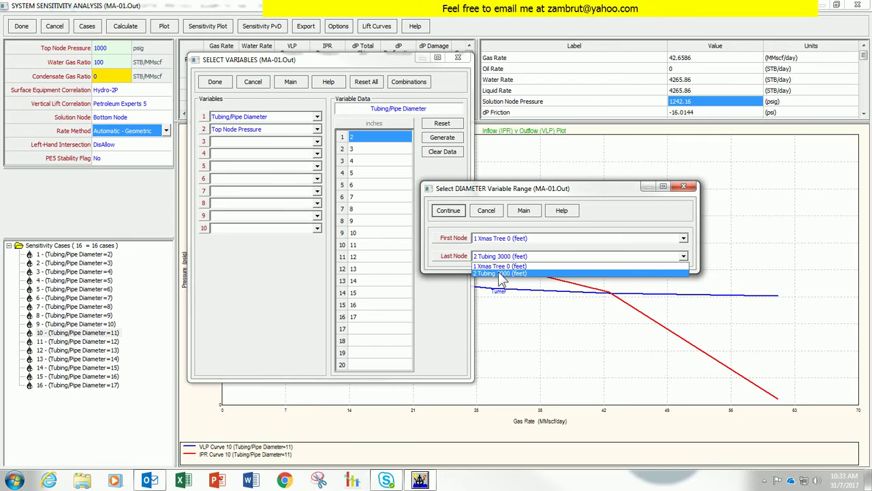
left_click(499, 273)
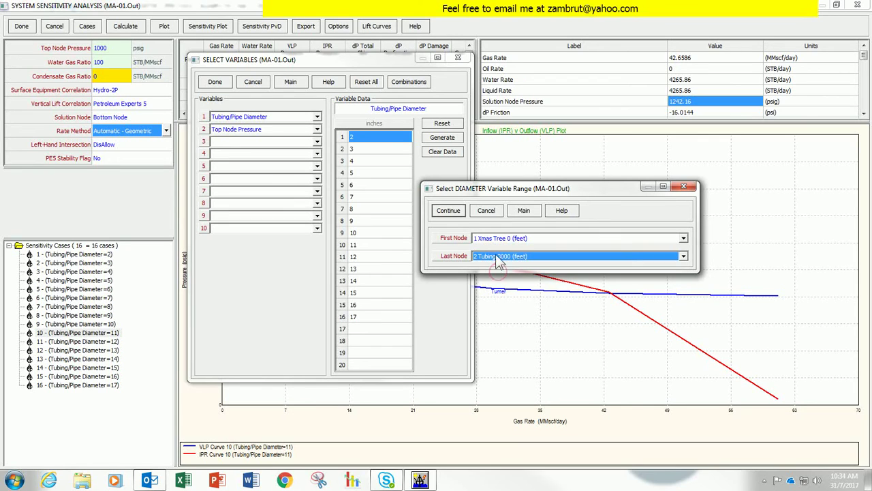
left_click(451, 211)
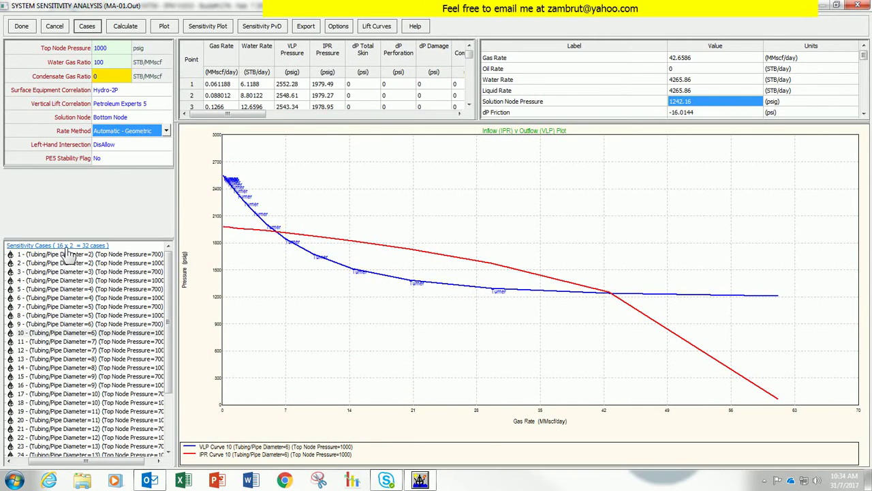
Calculate the combined diameter and top node pressure cases, and view the sensitivity plot of gas rate against tubing diameter
left_click(160, 263)
left_click(160, 271)
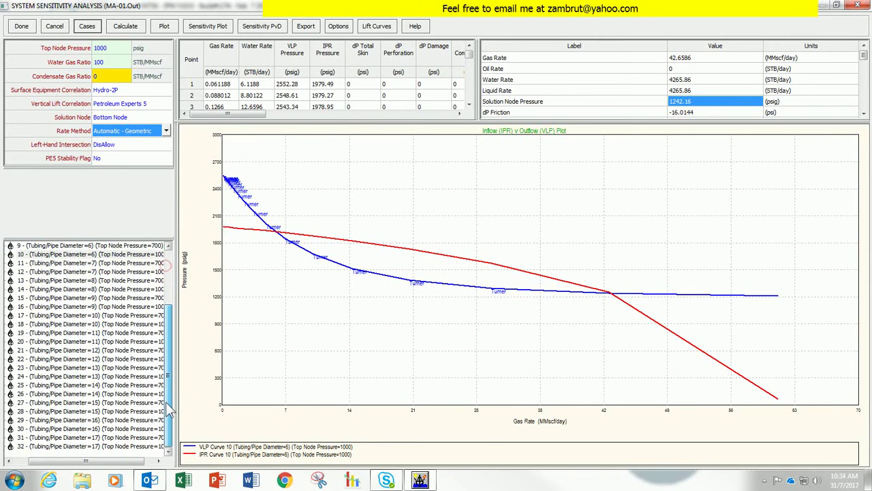
left_click(135, 28)
left_click(143, 28)
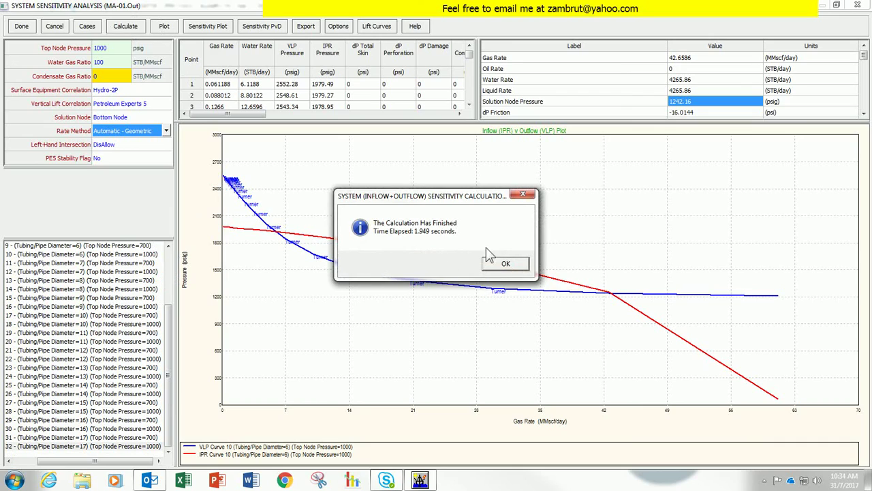
left_click(504, 264)
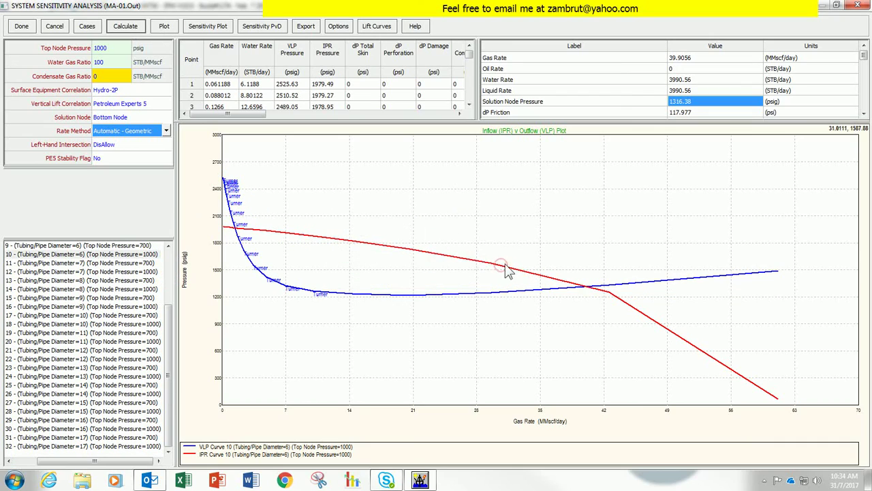
left_click(206, 28)
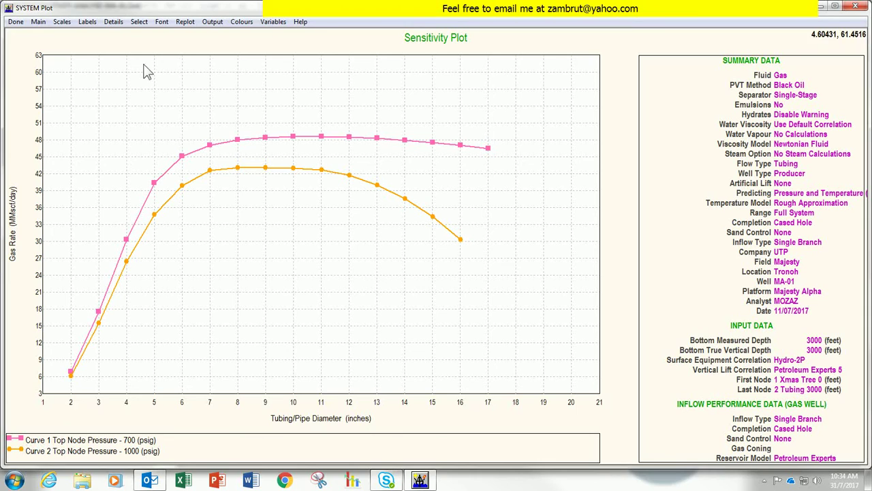
left_click(16, 22)
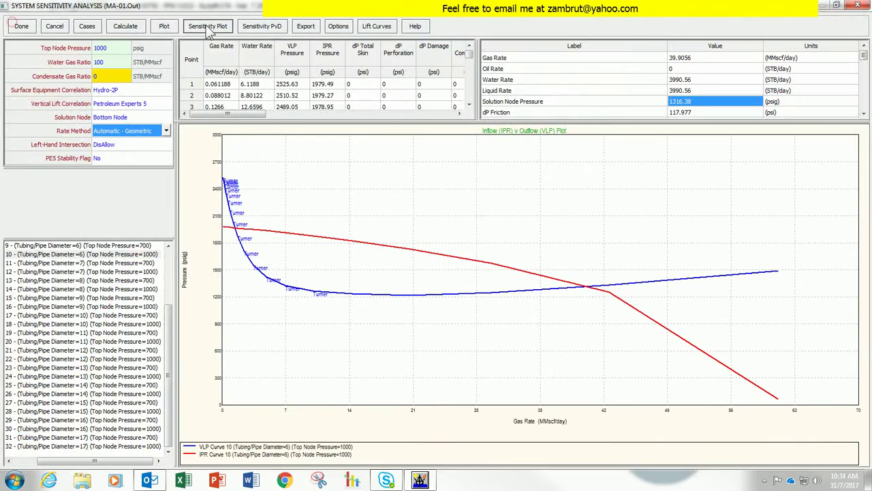
Plot the VLP and IPR curves of all combined diameter and pressure cases, inspect the low gas rate region, and close the plot
left_click(159, 27)
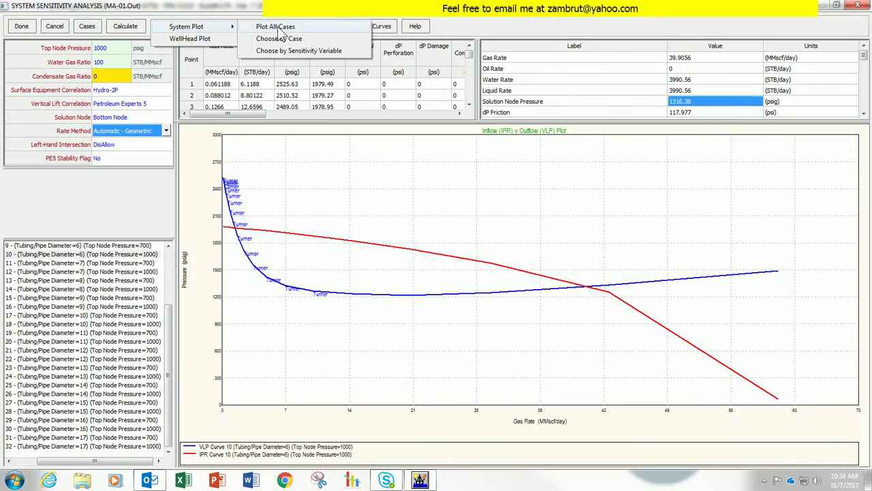
left_click(276, 39)
left_click(338, 128)
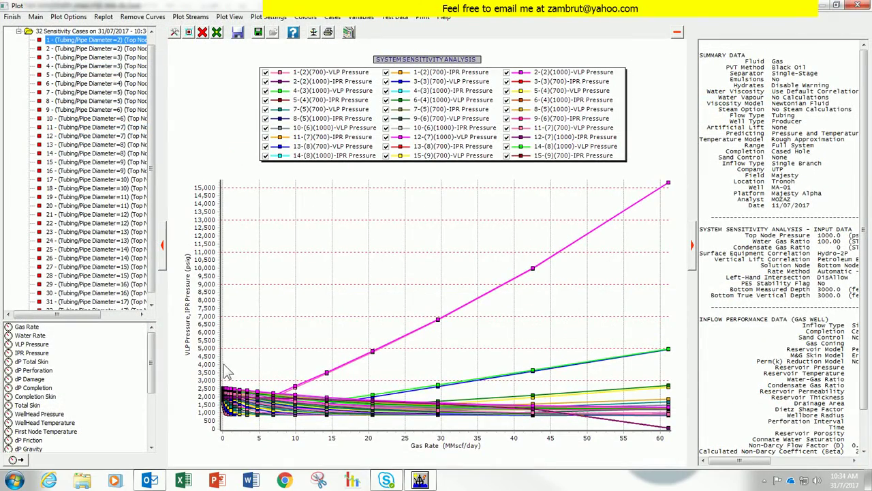
left_click_drag(221, 364, 333, 435)
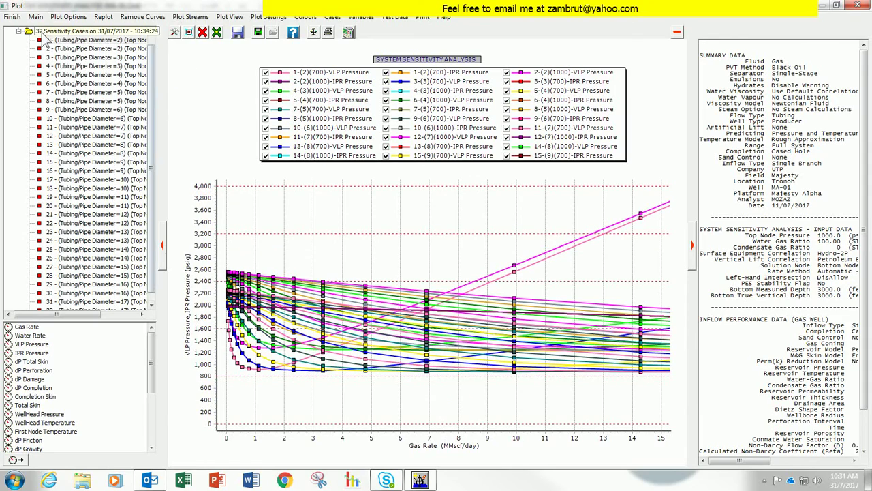
left_click(14, 17)
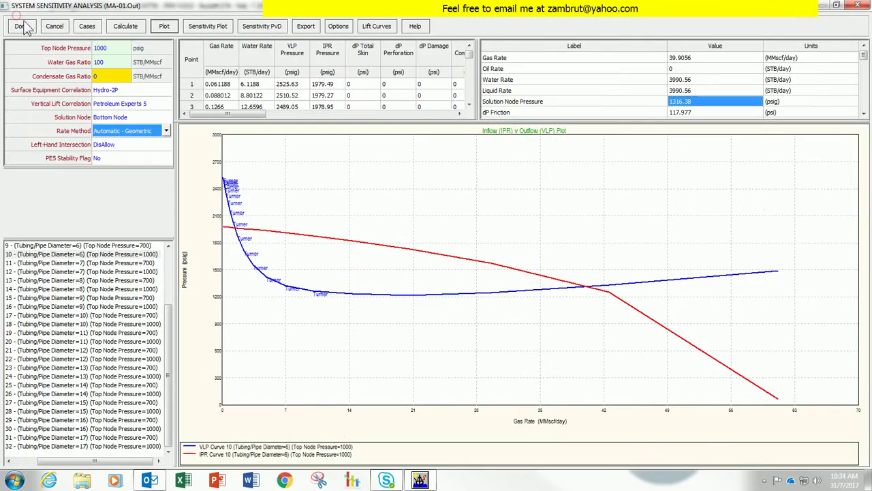
Open the sensitivity plot of the combined cases and plot Pressure against Tubing/Pipe Diameter
left_click(204, 27)
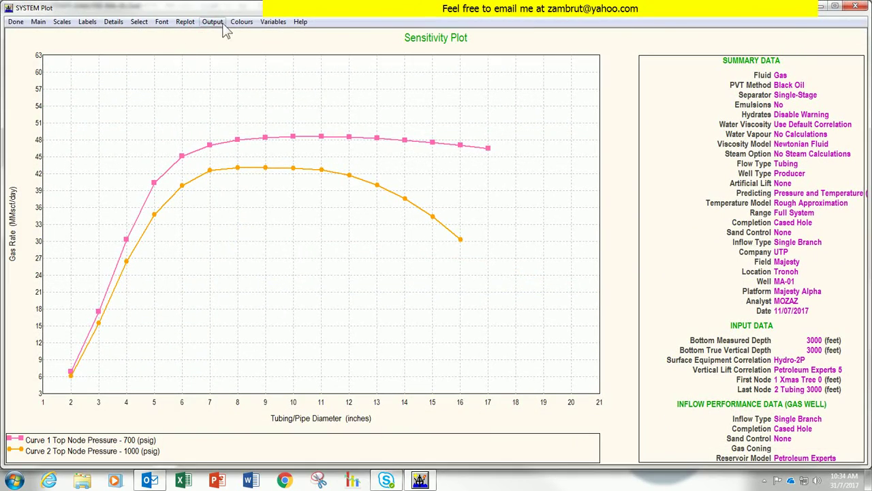
left_click(272, 22)
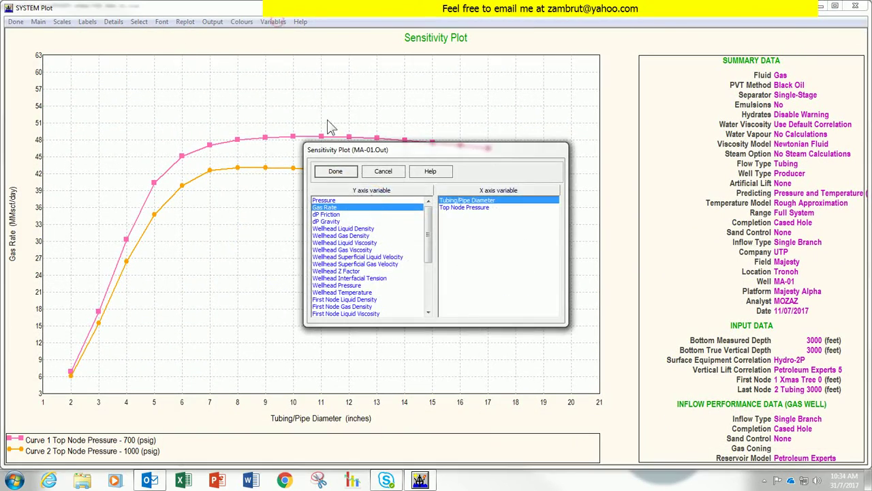
left_click(331, 199)
left_click(336, 171)
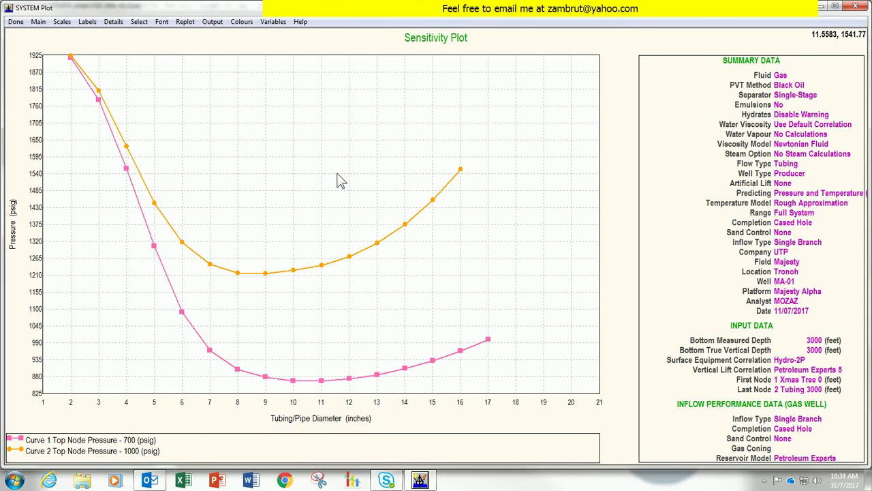
Switch the sensitivity plot's Y axis variable back to Gas Rate, examine both top node pressure curves, and close the plot
left_click(271, 22)
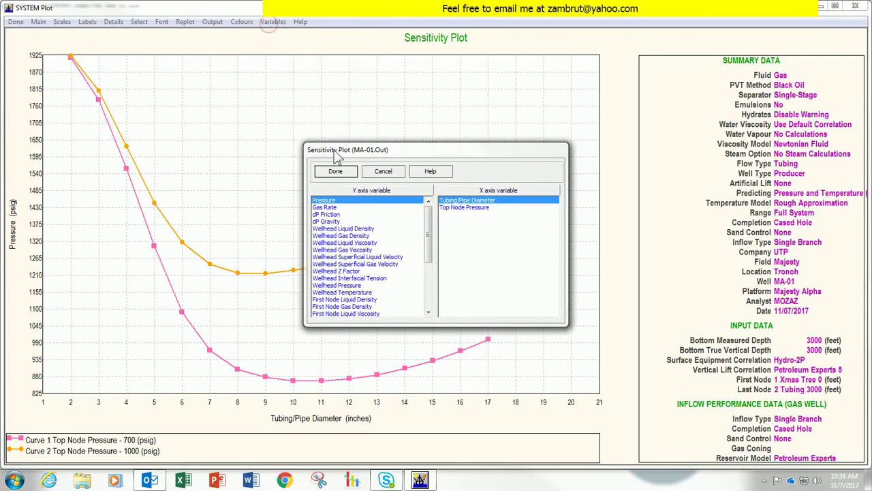
left_click(332, 208)
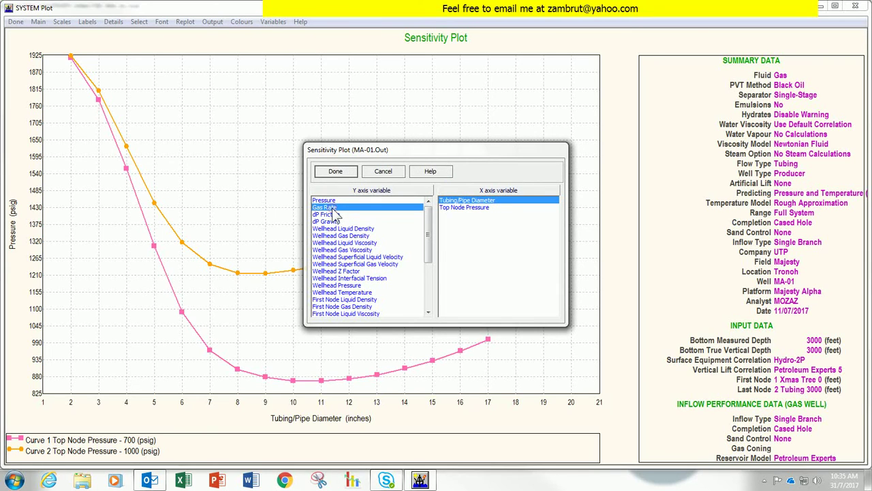
left_click(336, 173)
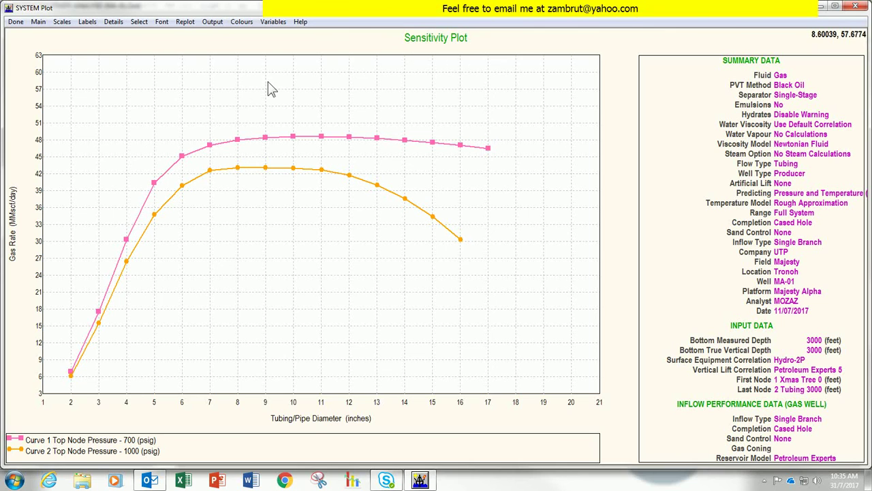
left_click(16, 22)
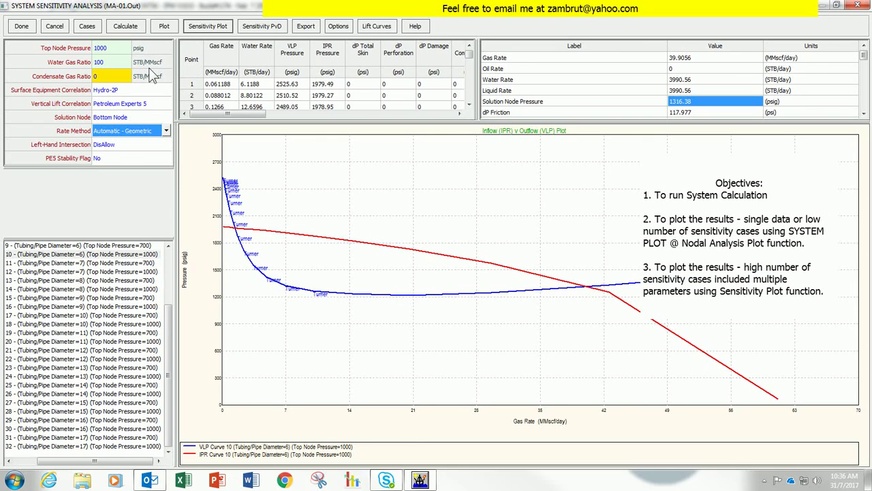
Check the available system plot options, dismiss them, and reopen the sensitivity plot of gas rate against tubing diameter
left_click(160, 27)
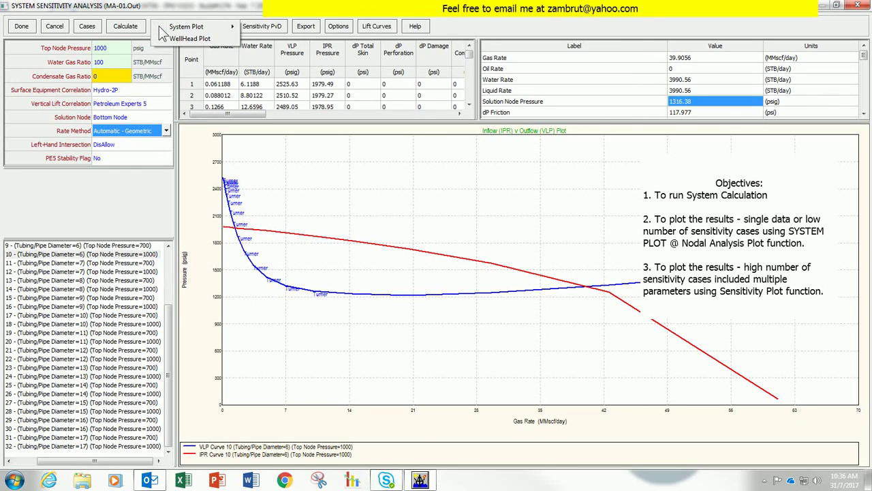
left_click(161, 10)
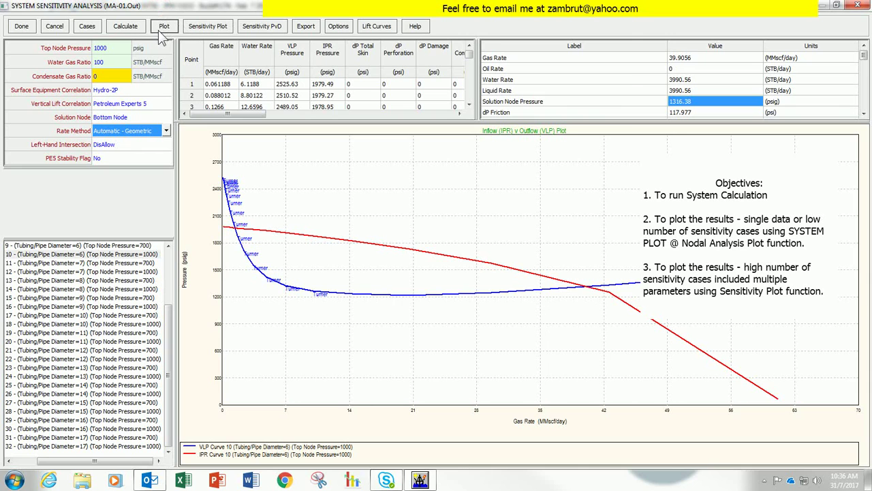
left_click(206, 28)
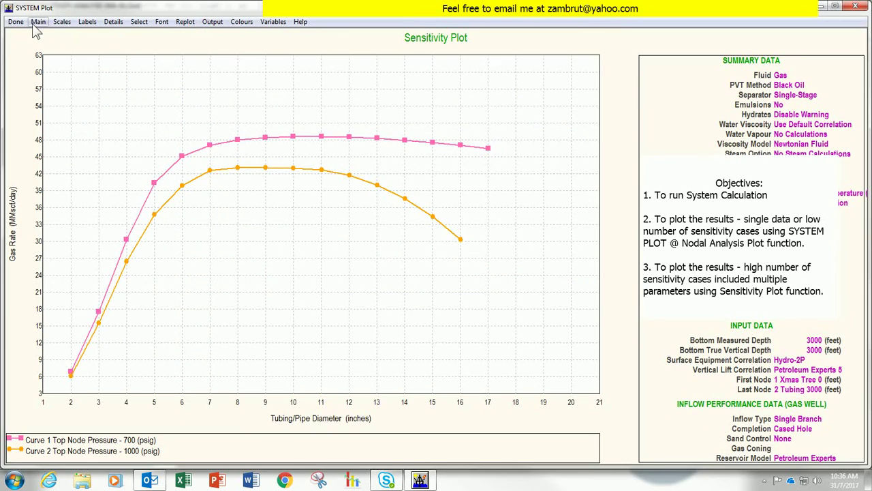